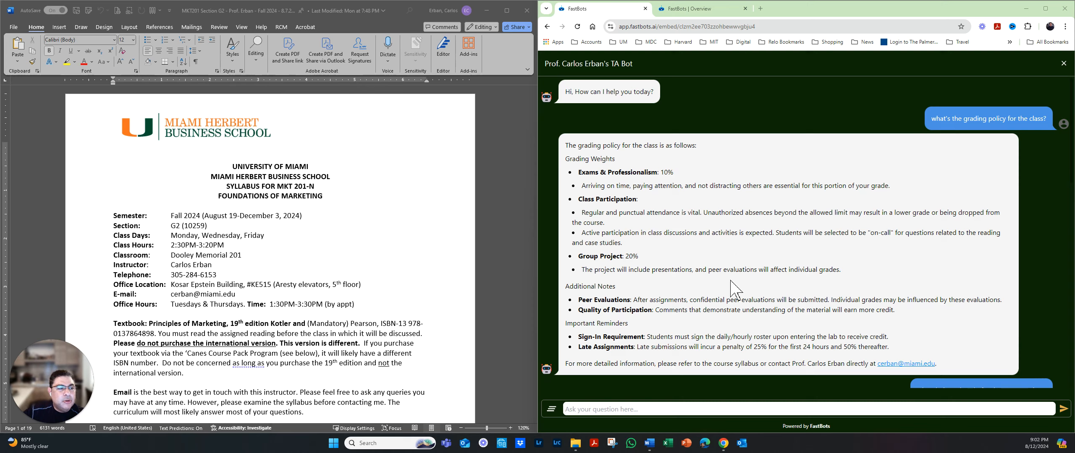
Look over the earlier chat answers and ask the TA bot "what is the required textbook?"
scroll(705, 249, down, 2)
scroll(705, 248, up, 2)
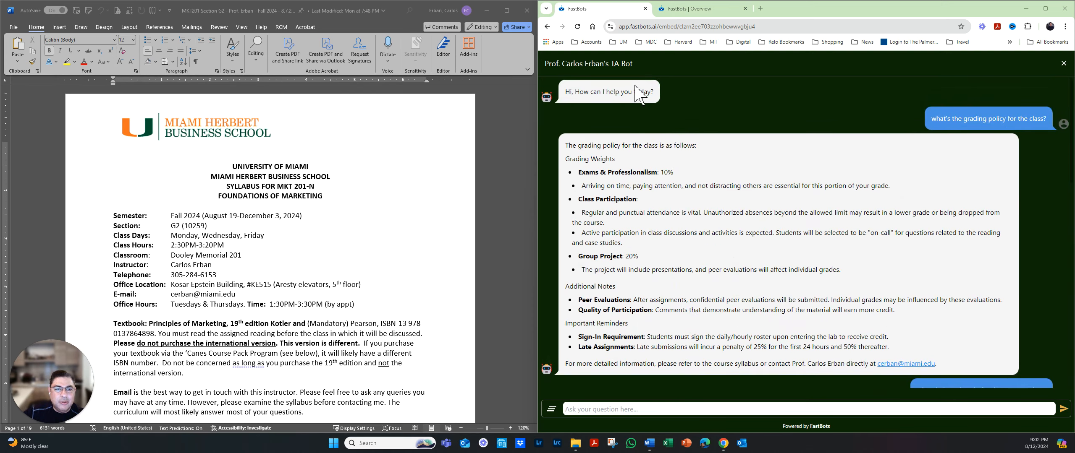
scroll(755, 210, down, 15)
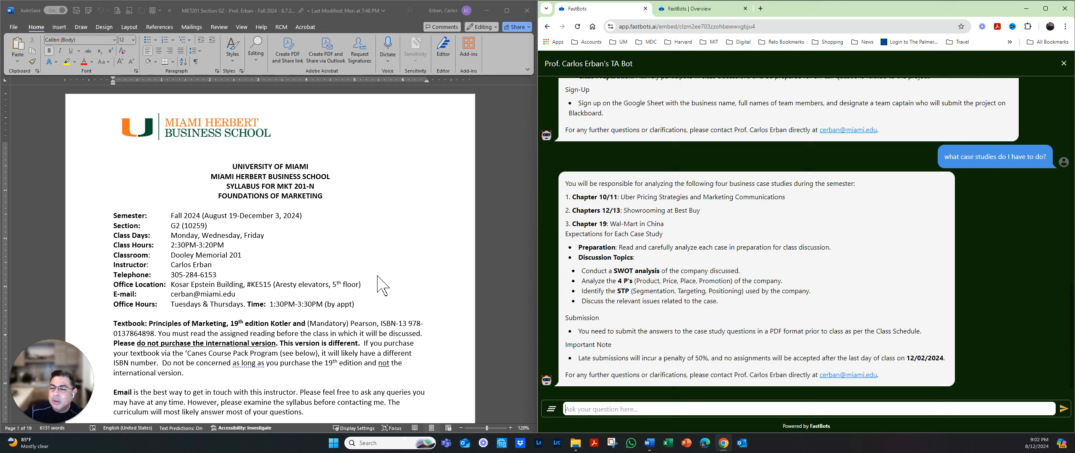
scroll(379, 279, down, 2)
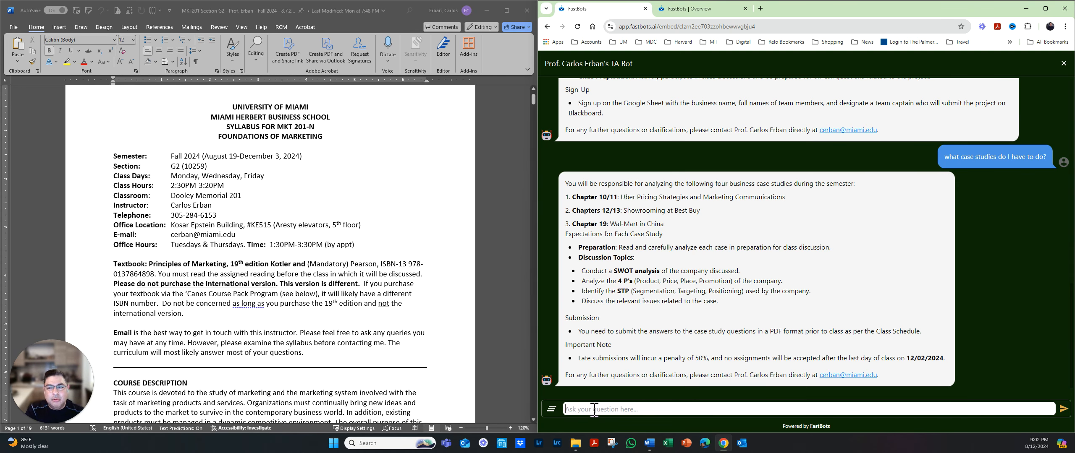
text(wha)
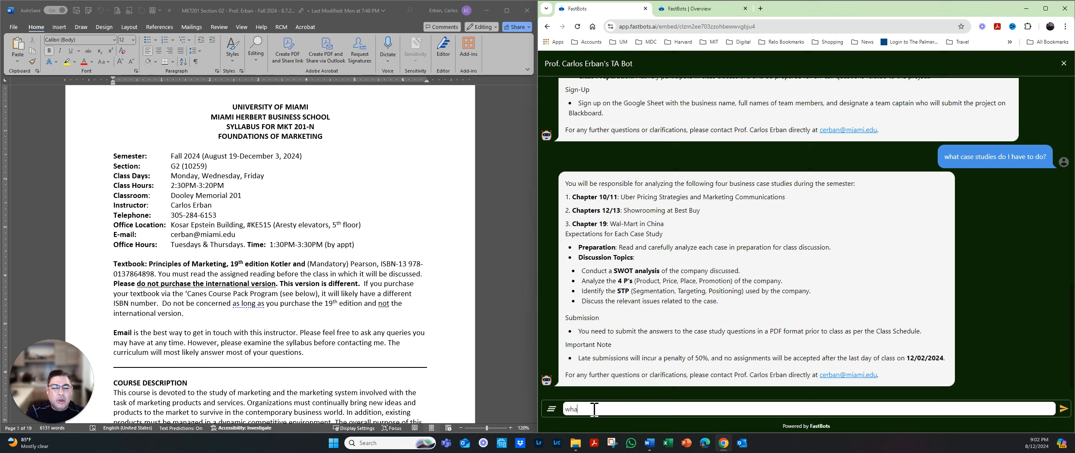
text(t is the required textbook?)
key(Return)
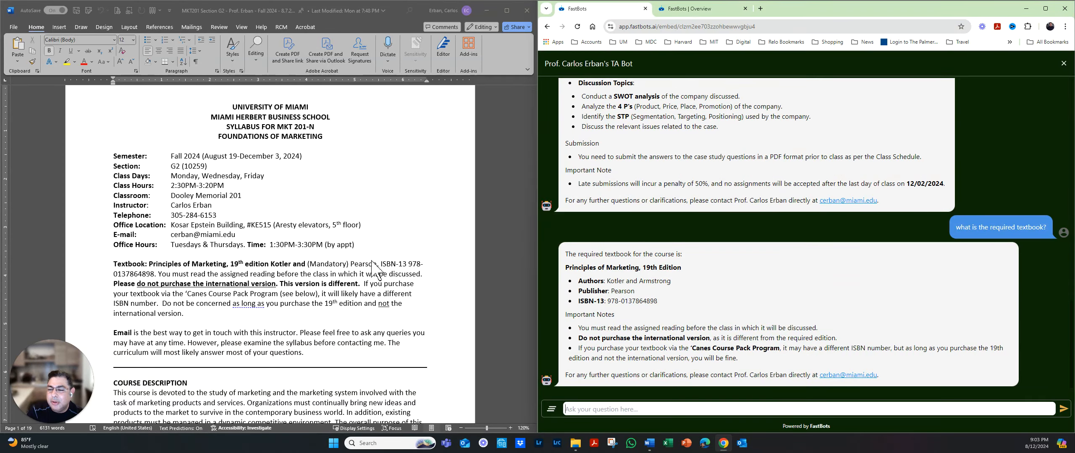
Read through the syllabus to the class attendance section and ask the TA bot "what is the policy on attendance?"
scroll(372, 269, down, 10)
scroll(372, 269, down, 10)
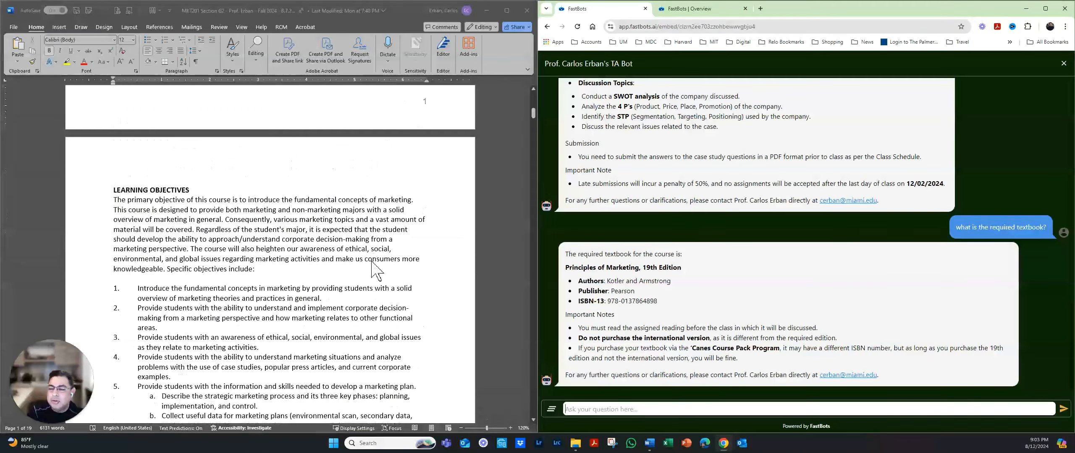
scroll(372, 268, down, 8)
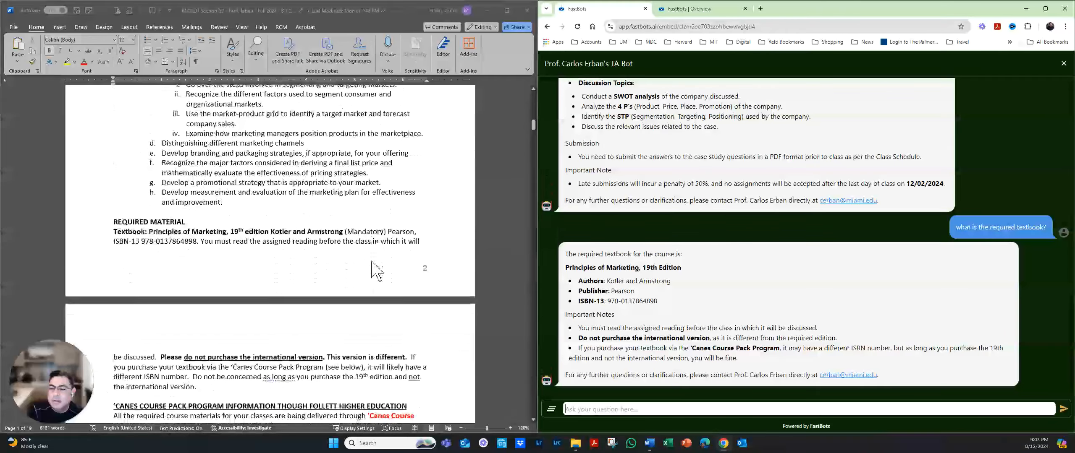
scroll(372, 268, down, 4)
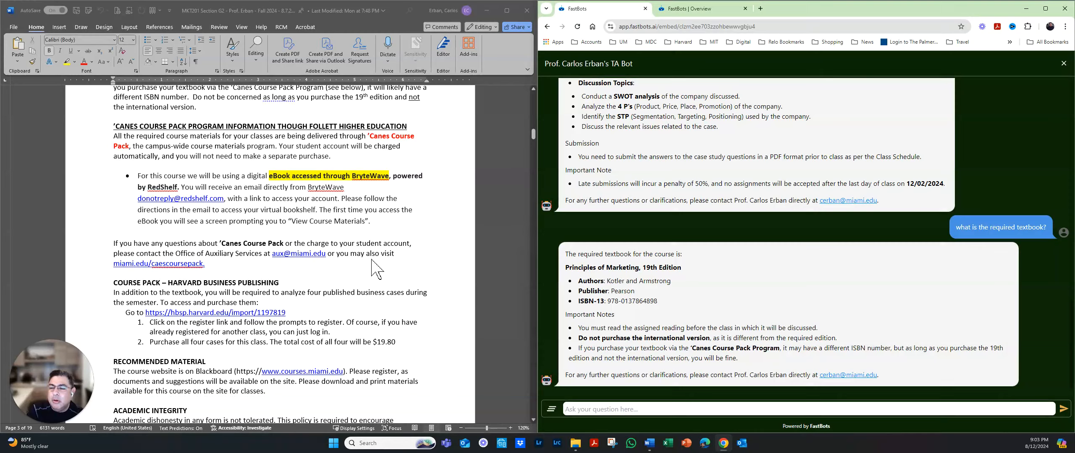
scroll(375, 268, down, 8)
scroll(366, 262, down, 6)
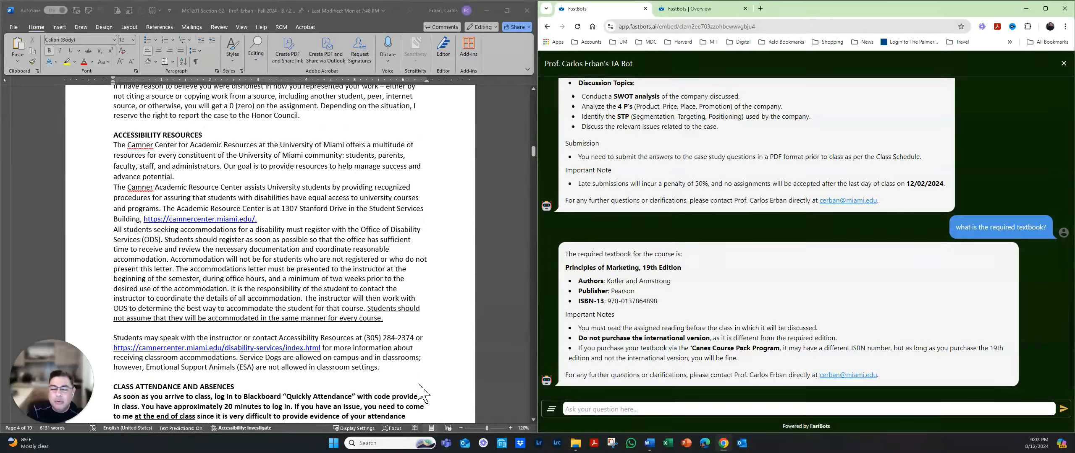
text(w)
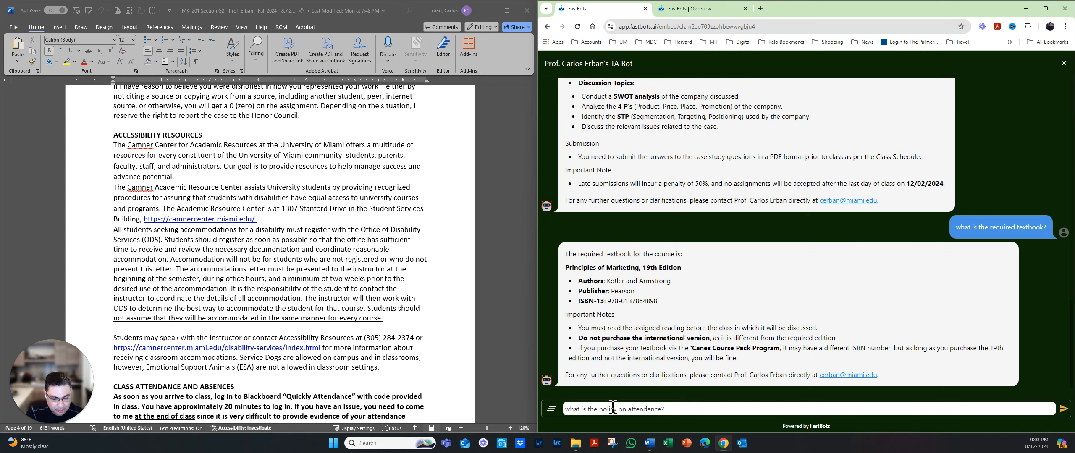
key(Return)
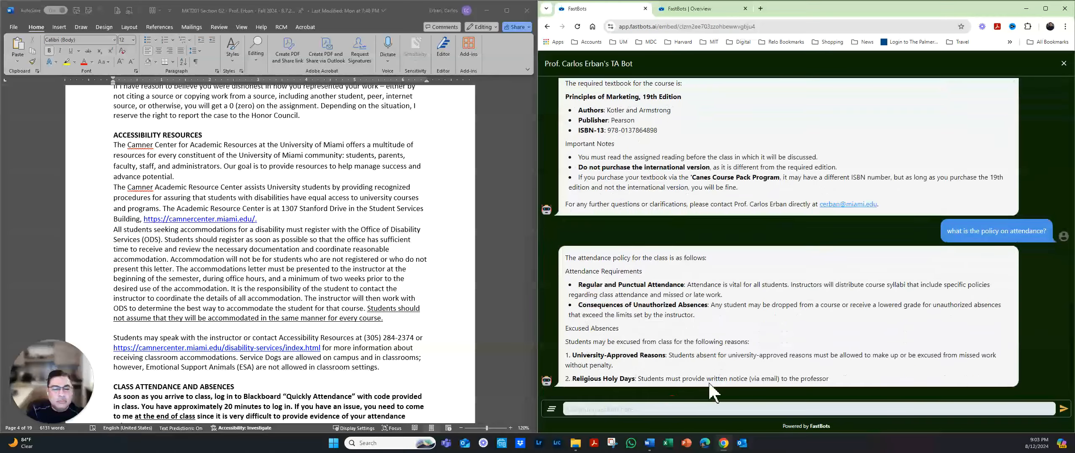
Skim the syllabus document through to its last page and return to its beginning
scroll(409, 327, down, 5)
scroll(407, 323, down, 15)
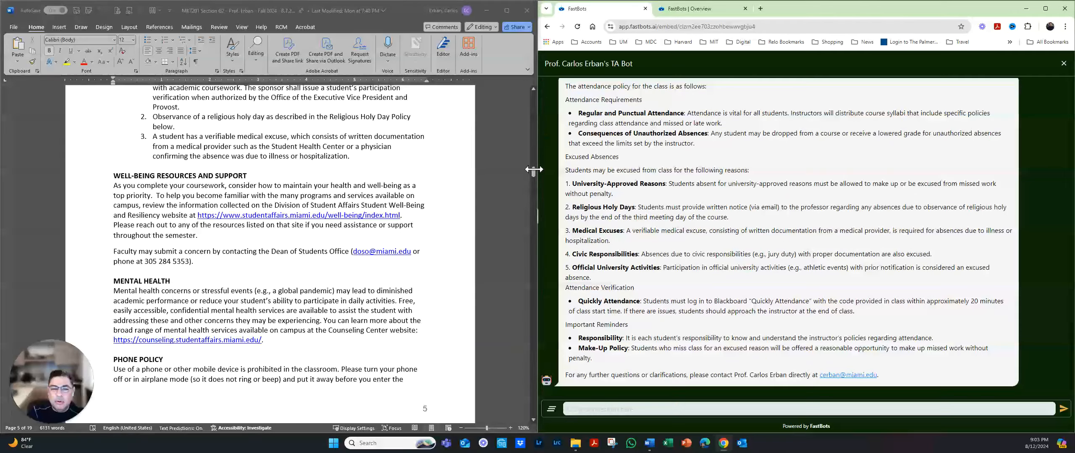
drag(532, 170, 532, 407)
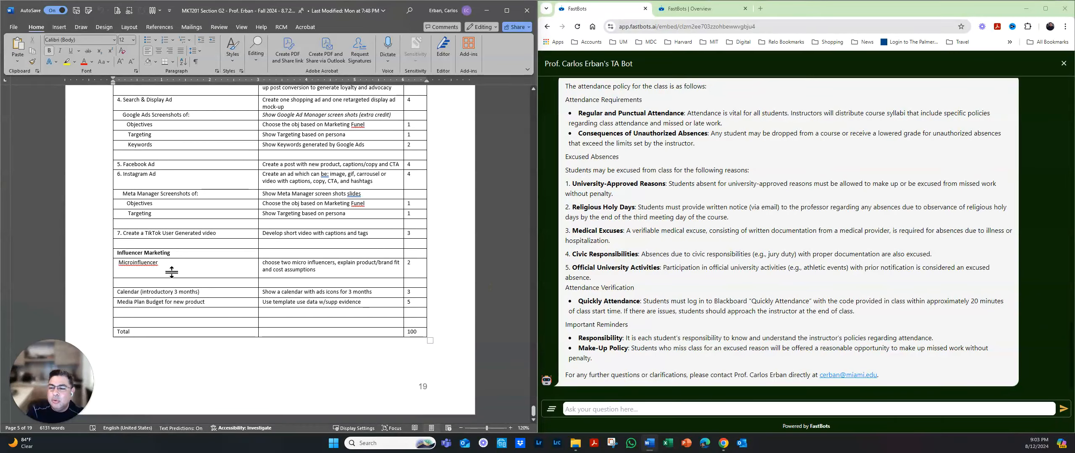
drag(531, 412, 527, 73)
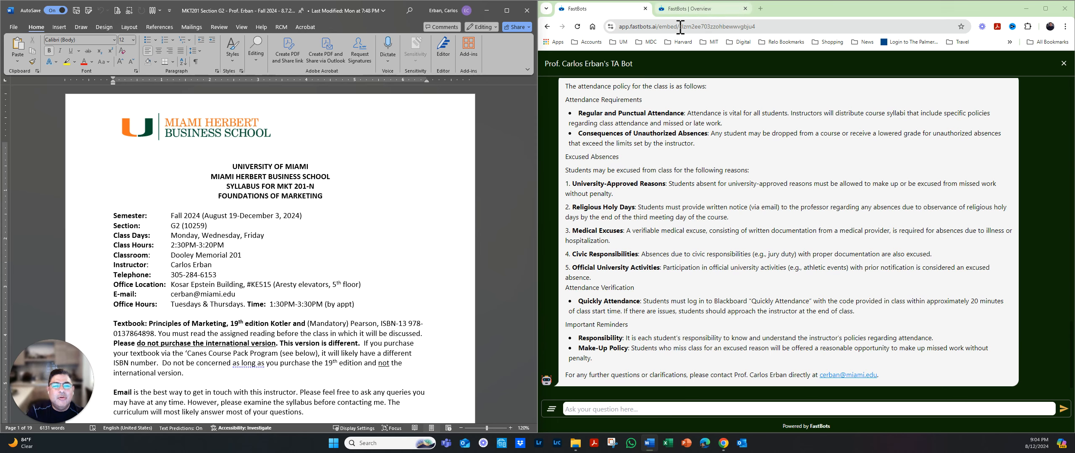
Open fastbots.ai in a new browser tab and look over its home page
click(695, 10)
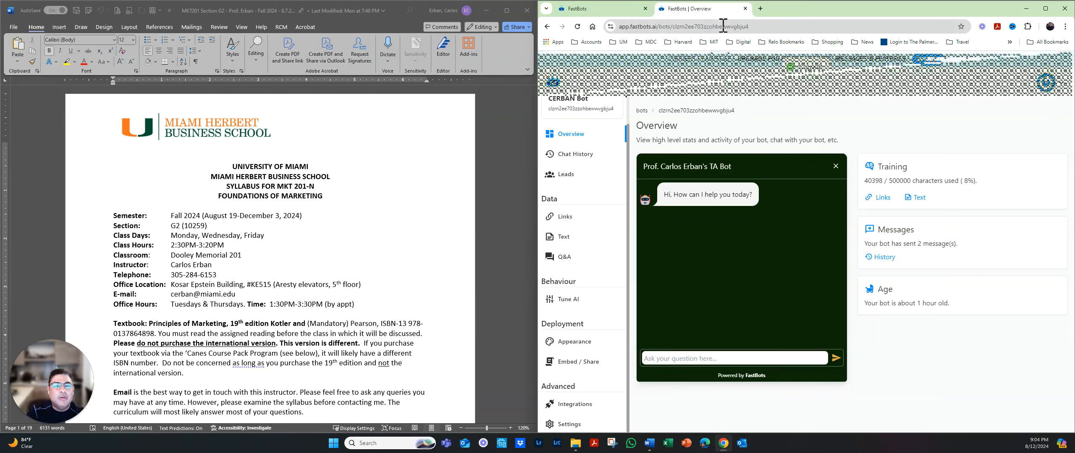
click(761, 9)
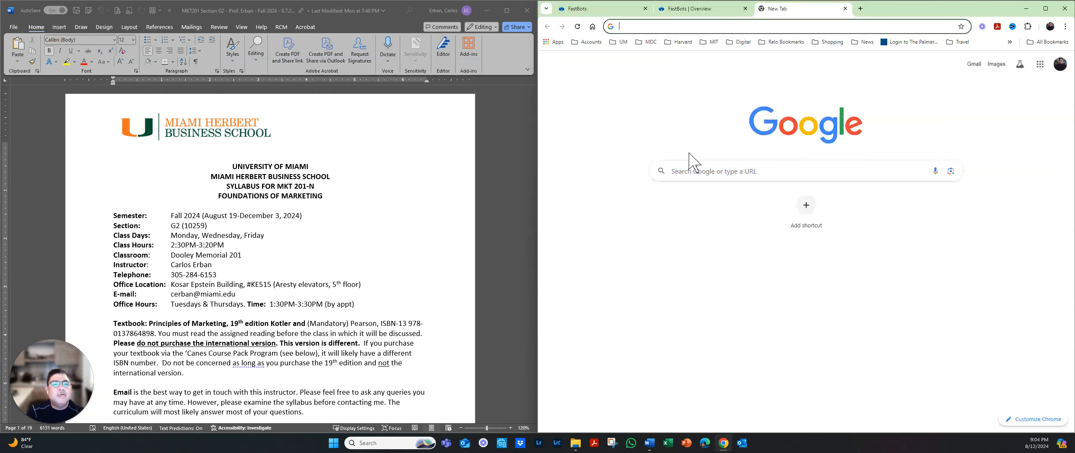
text(fastbots.ai)
key(Return)
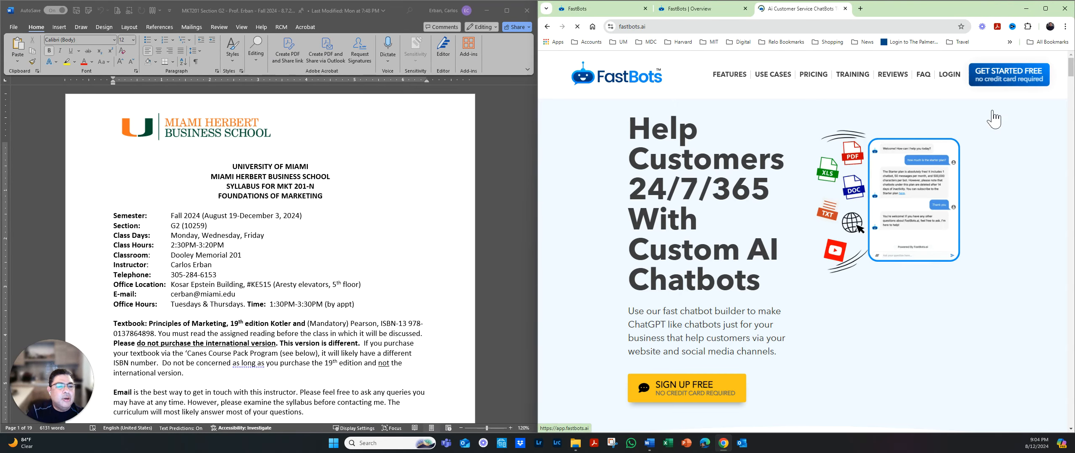
scroll(993, 119, down, 5)
scroll(1004, 249, up, 6)
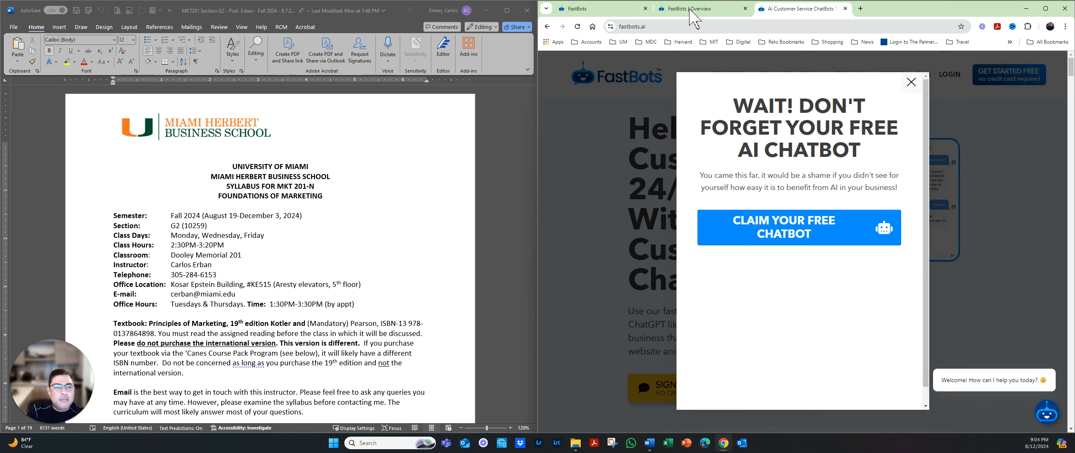
Return to the bot's management page and review its Links, Text training and Q&A data sections
click(690, 10)
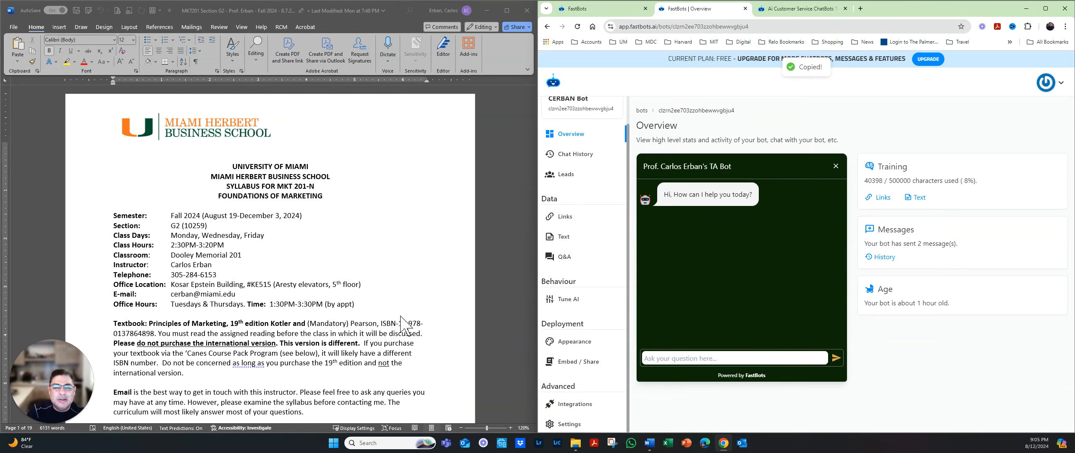
click(570, 219)
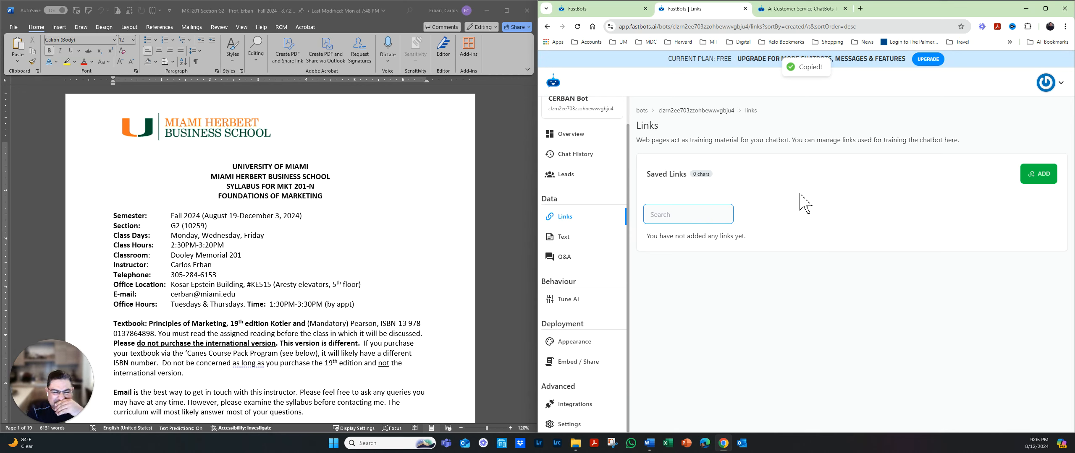
click(557, 243)
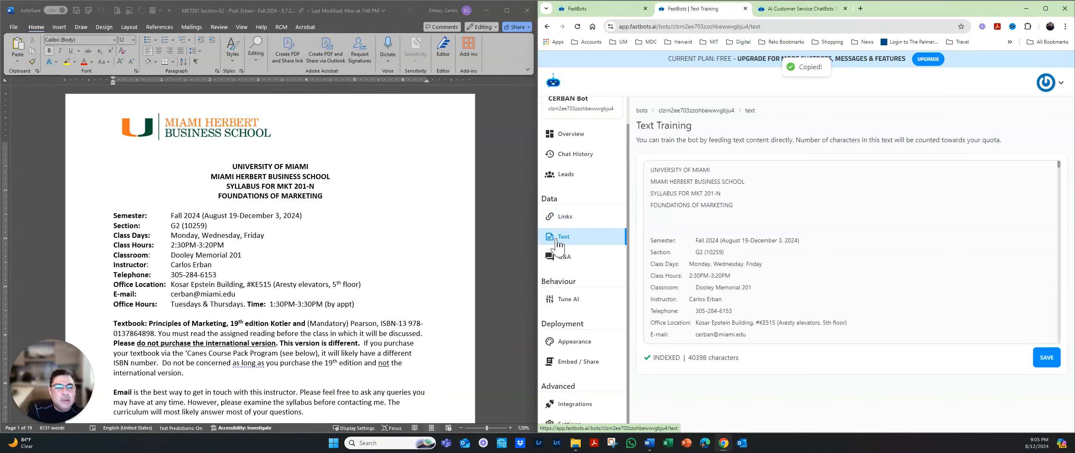
scroll(1051, 201, down, 8)
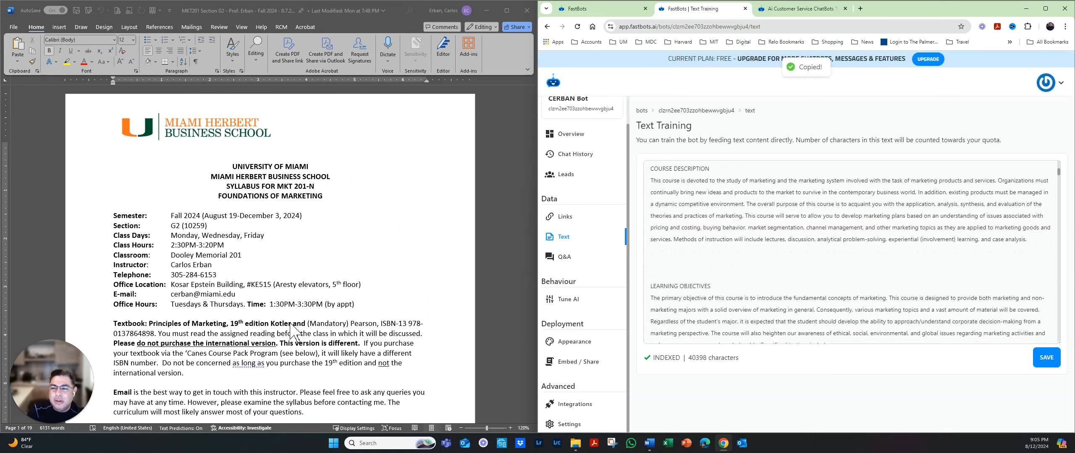
scroll(843, 262, down, 2)
scroll(843, 263, down, 3)
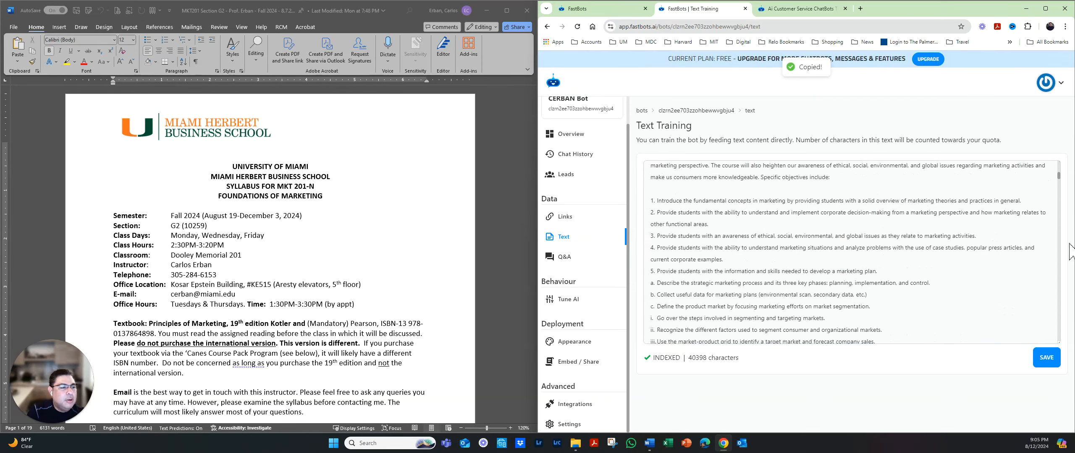
scroll(1007, 242, up, 15)
click(1007, 243)
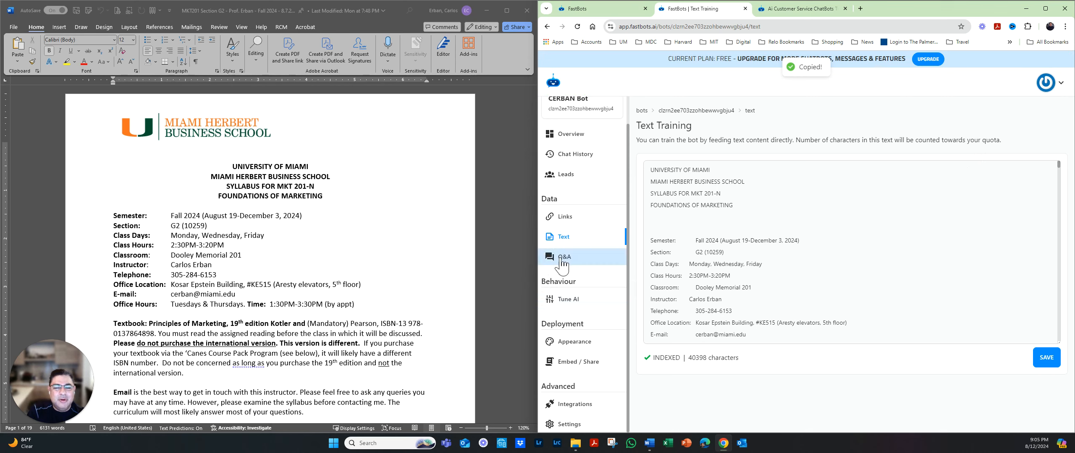
click(561, 263)
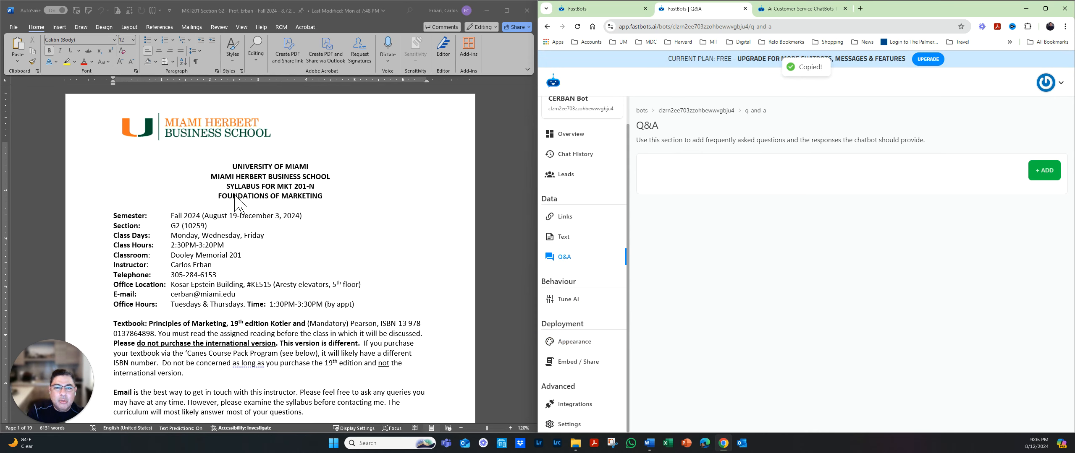
Detach the TA bot chat into its own window beside the management page and return to the start of the conversation
click(619, 7)
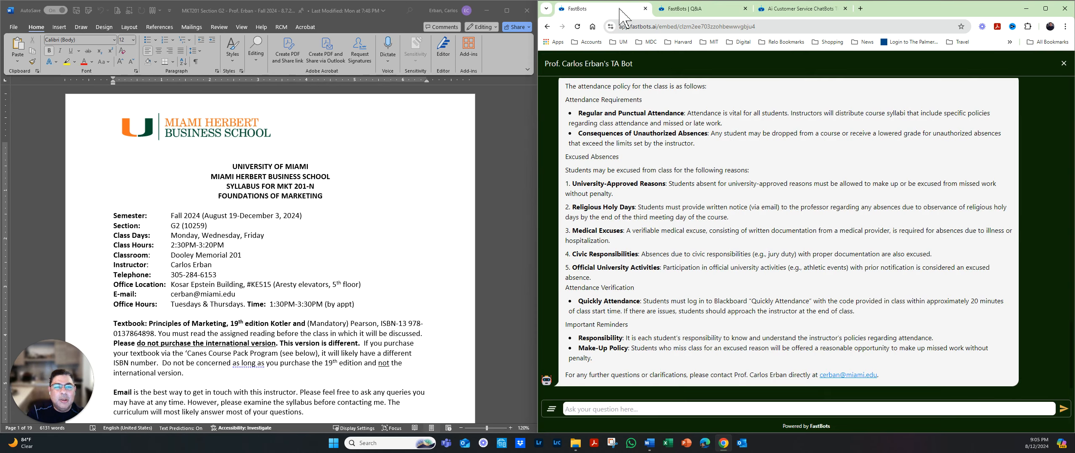
drag(630, 12, 386, 20)
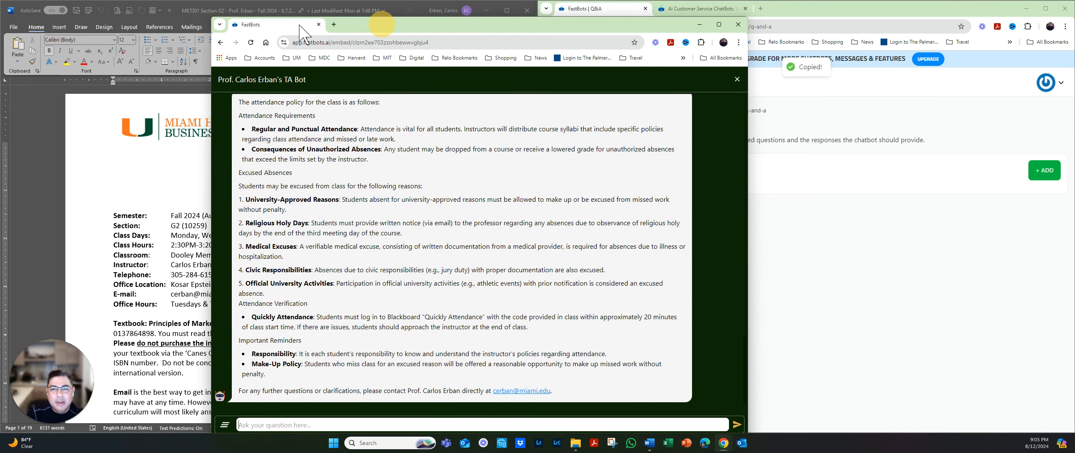
mouse_move(718, 24)
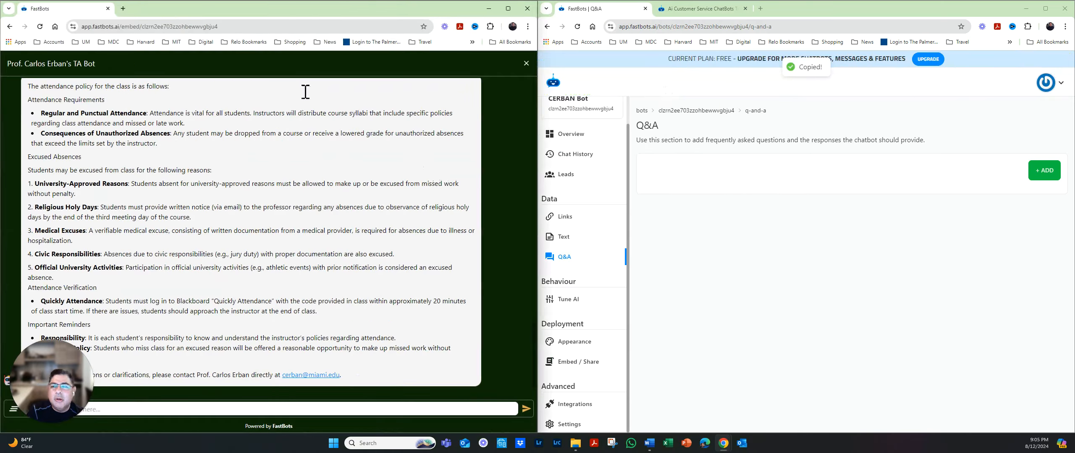
scroll(444, 172, up, 15)
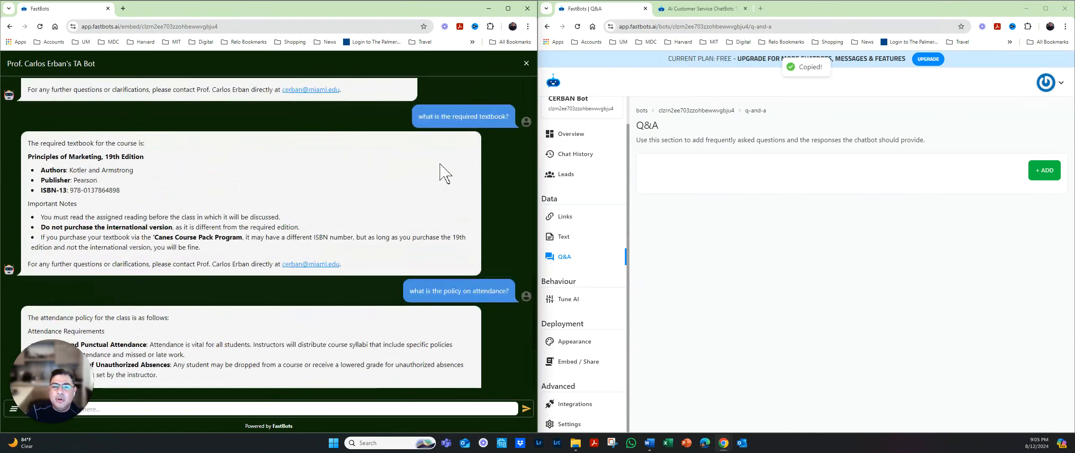
scroll(439, 170, up, 10)
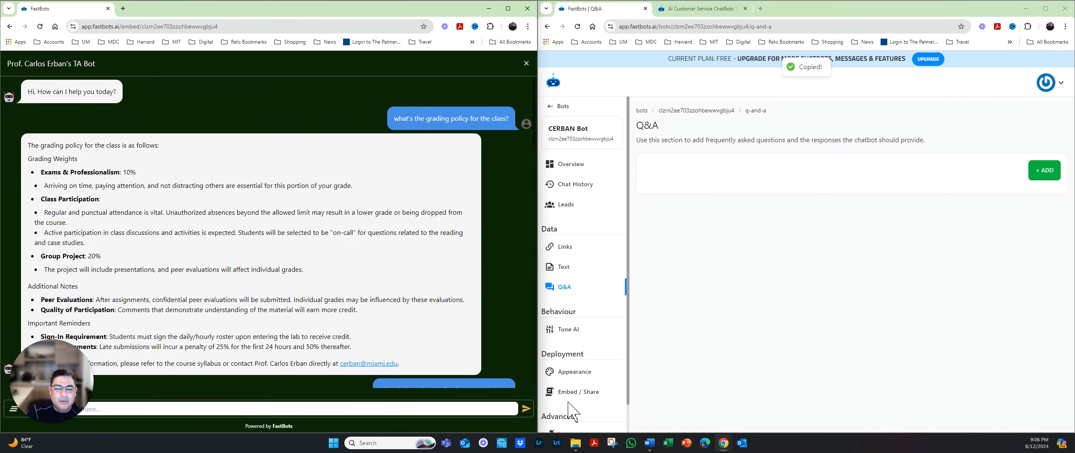
Open the bot's Appearance settings and review the title, welcome message, suggestions, placeholder and lead collection options
click(570, 377)
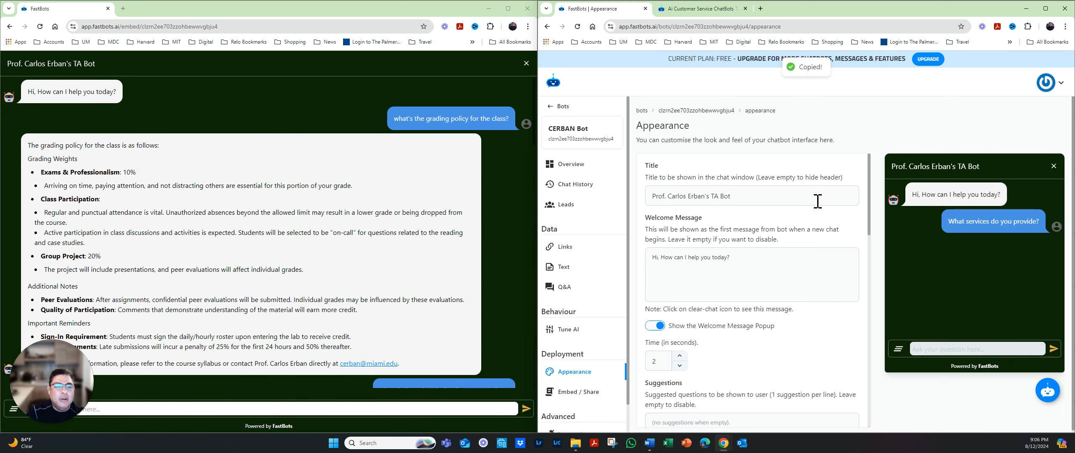
click(740, 259)
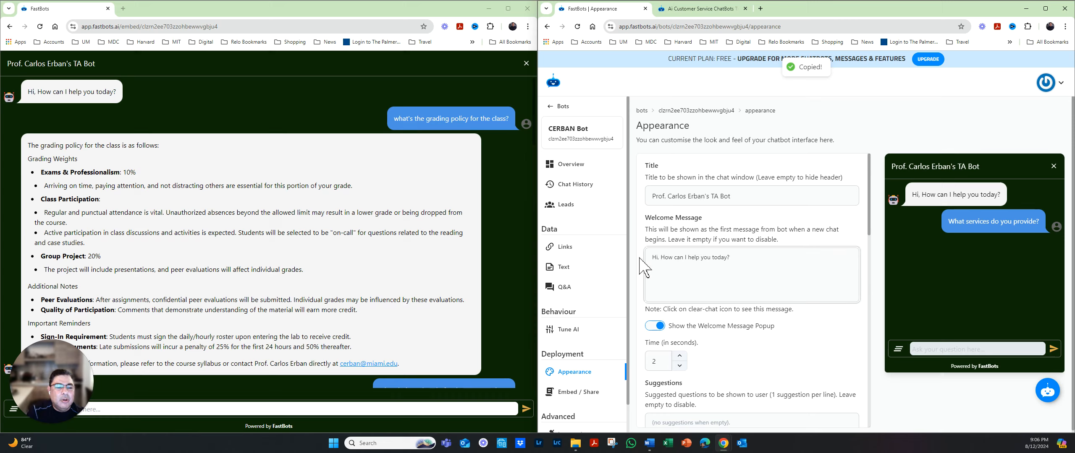
scroll(765, 266, down, 3)
scroll(762, 272, up, 3)
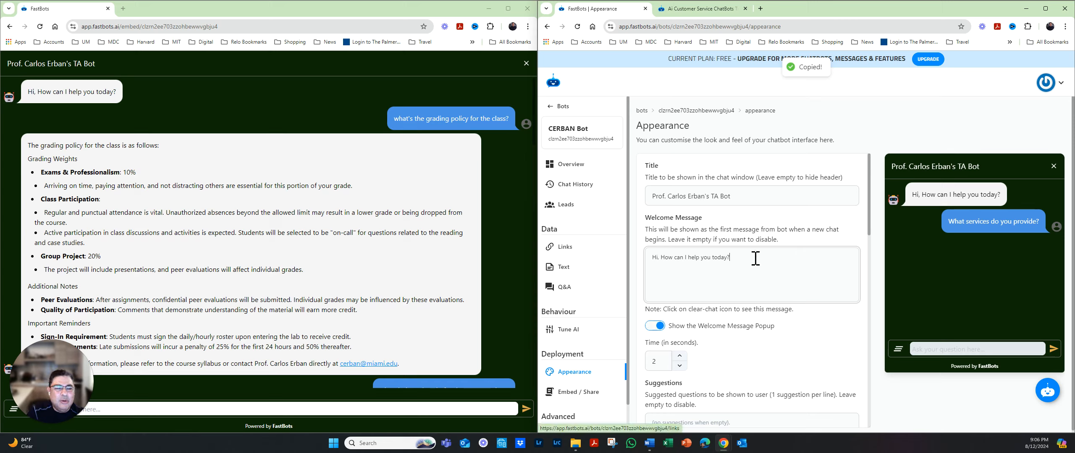
scroll(802, 291, down, 2)
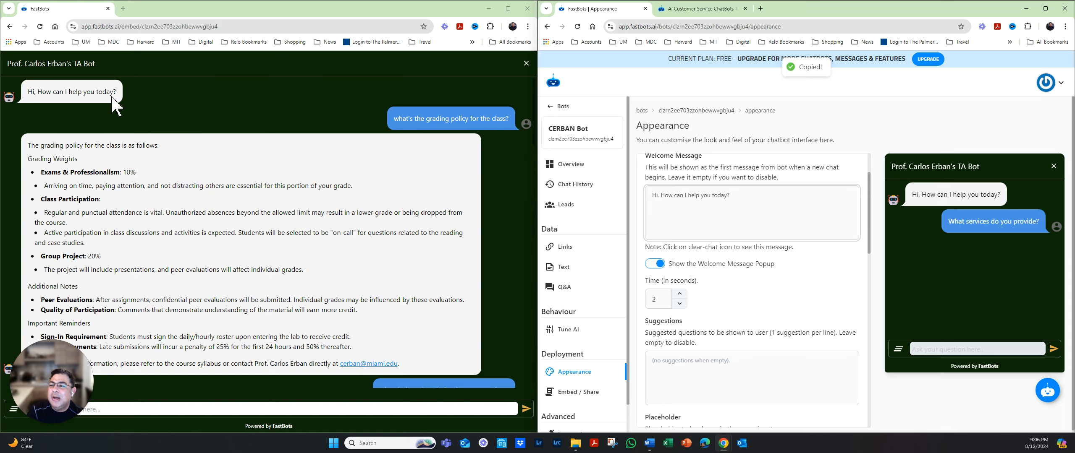
scroll(787, 311, down, 3)
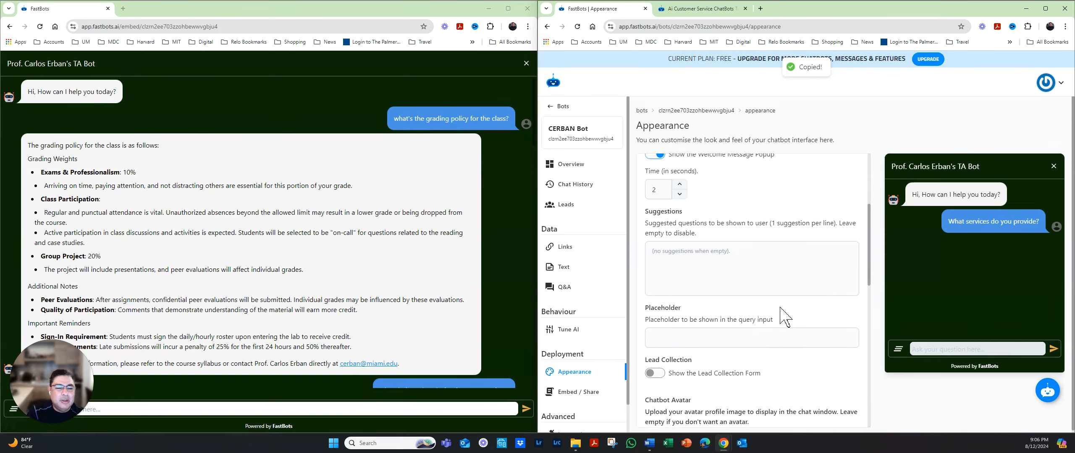
scroll(802, 284, down, 1)
scroll(806, 294, down, 6)
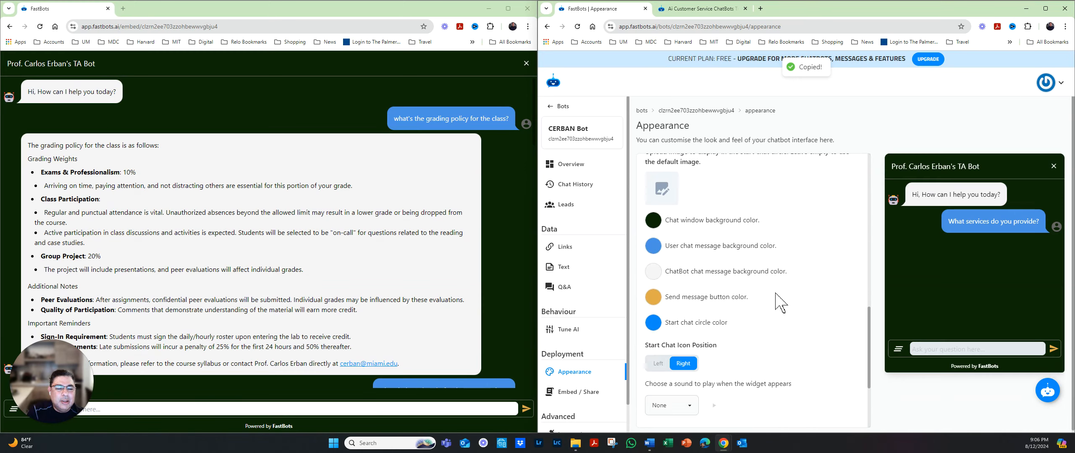
Examine the avatar, start chat icon and chat colour options in the Appearance settings
scroll(743, 321, down, 1)
scroll(743, 324, down, 2)
scroll(777, 285, up, 4)
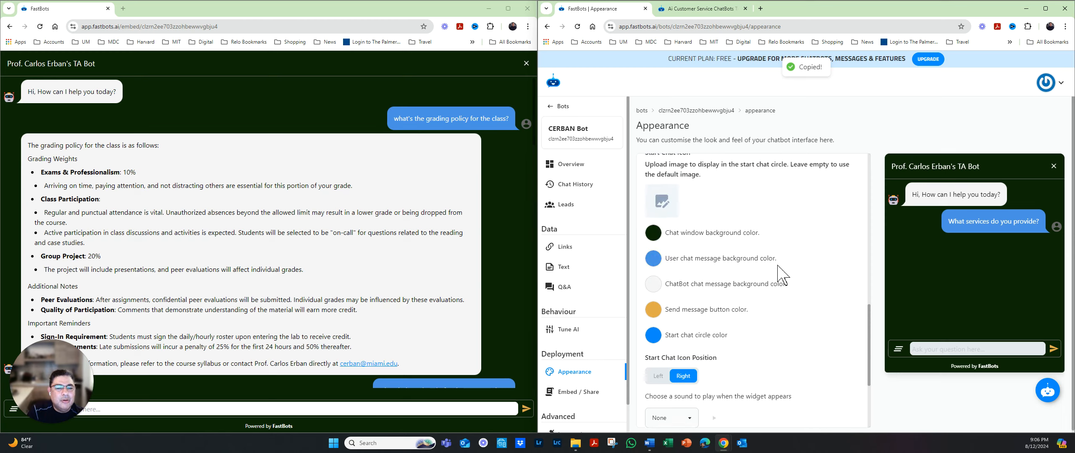
scroll(779, 276, up, 1)
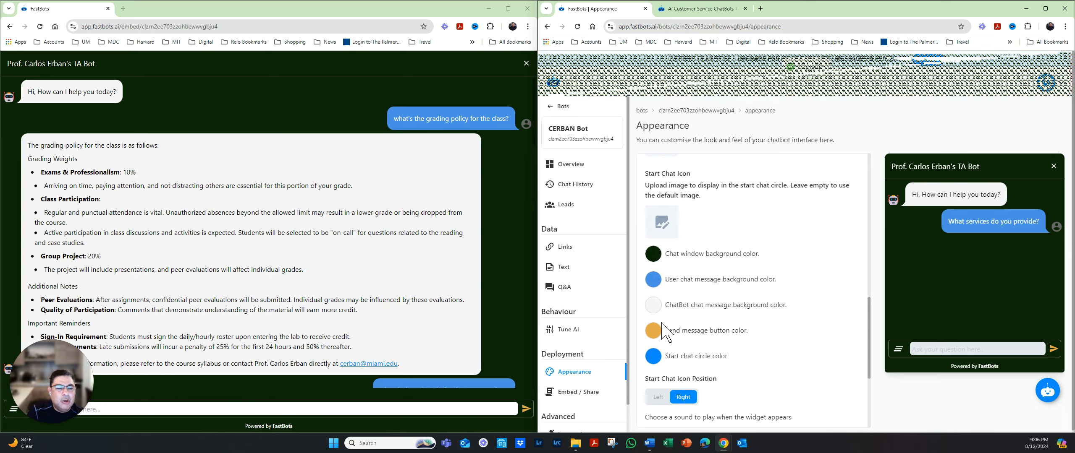
scroll(783, 314, up, 2)
scroll(783, 315, down, 1)
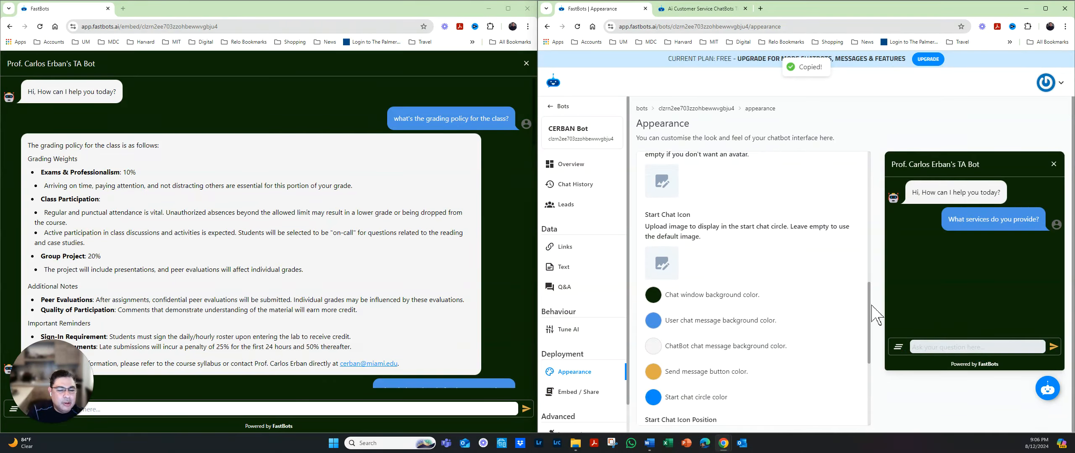
scroll(816, 313, down, 4)
scroll(821, 315, up, 4)
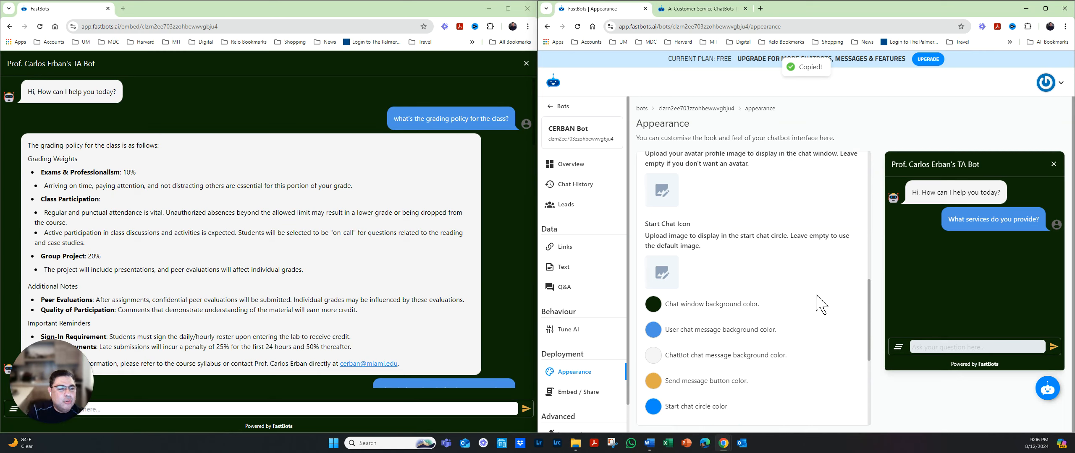
Inspect the colour picker for the chat window background and look over the remaining icon position, sound and branding options
click(653, 305)
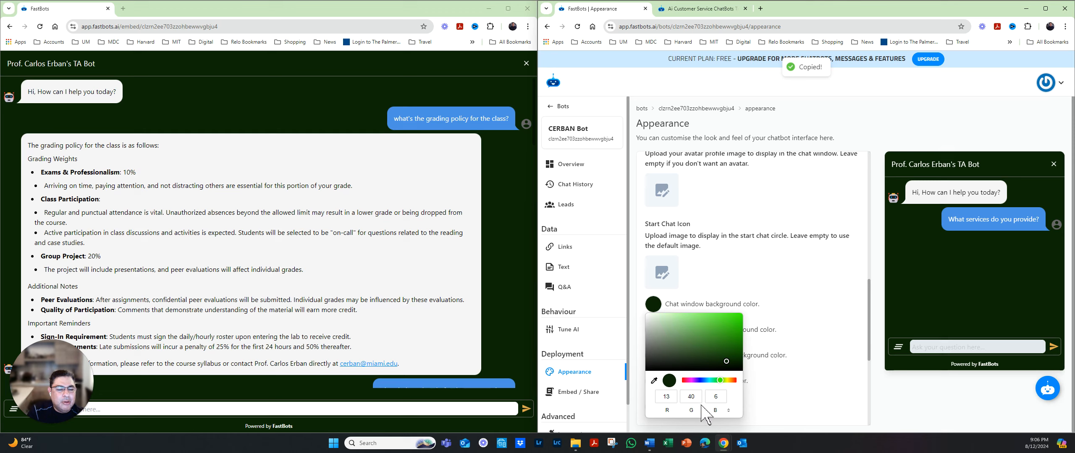
click(864, 354)
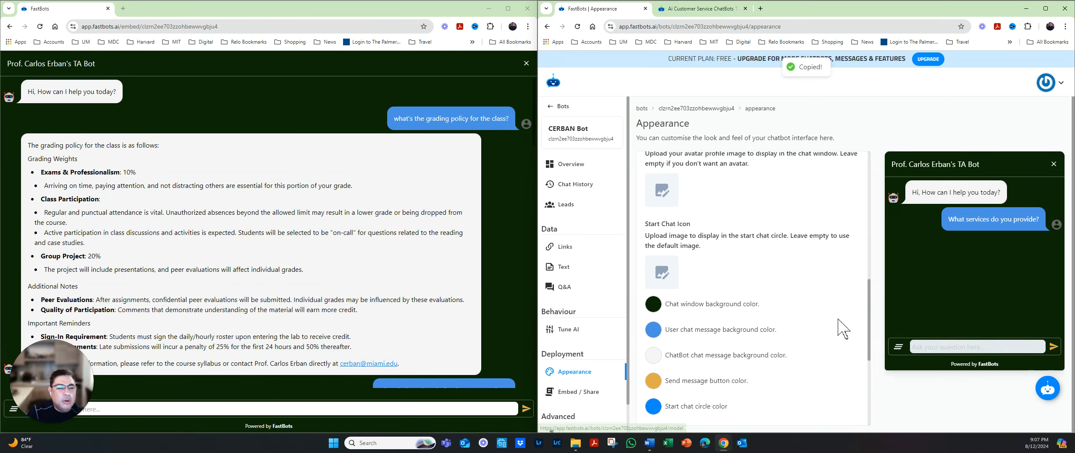
scroll(838, 328, down, 5)
scroll(558, 321, down, 1)
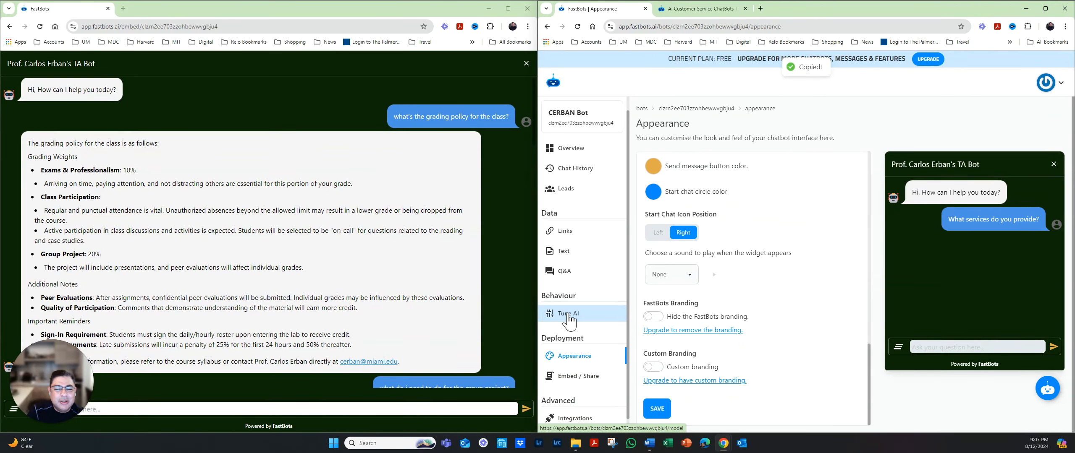
Open the Tune AI settings and review the AI model choices, creativity slider and AI instruction prompt alongside the chat
click(568, 315)
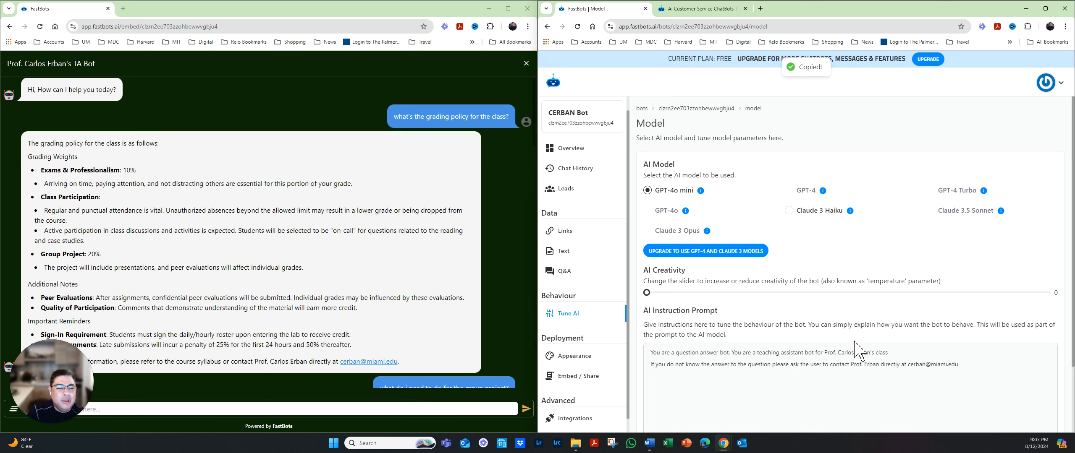
scroll(770, 353, down, 1)
scroll(769, 353, down, 1)
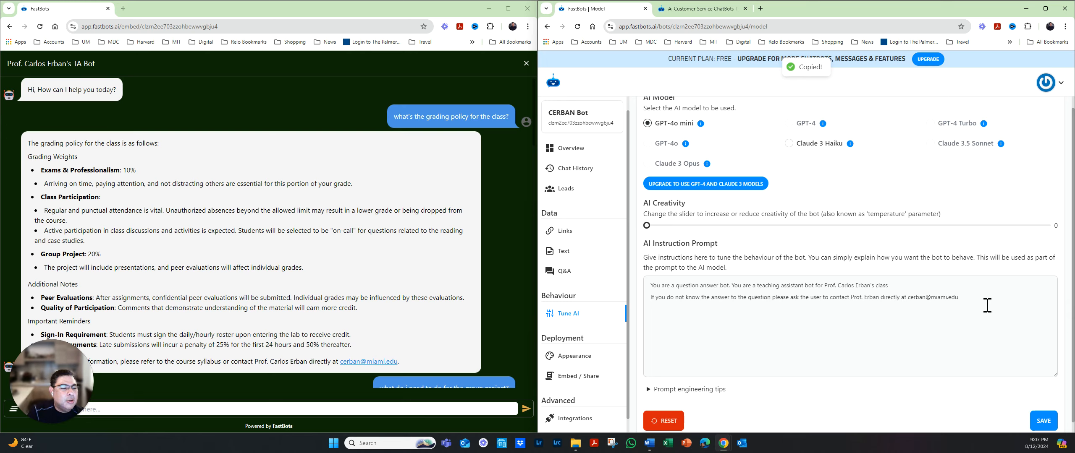
scroll(49, 300, down, 2)
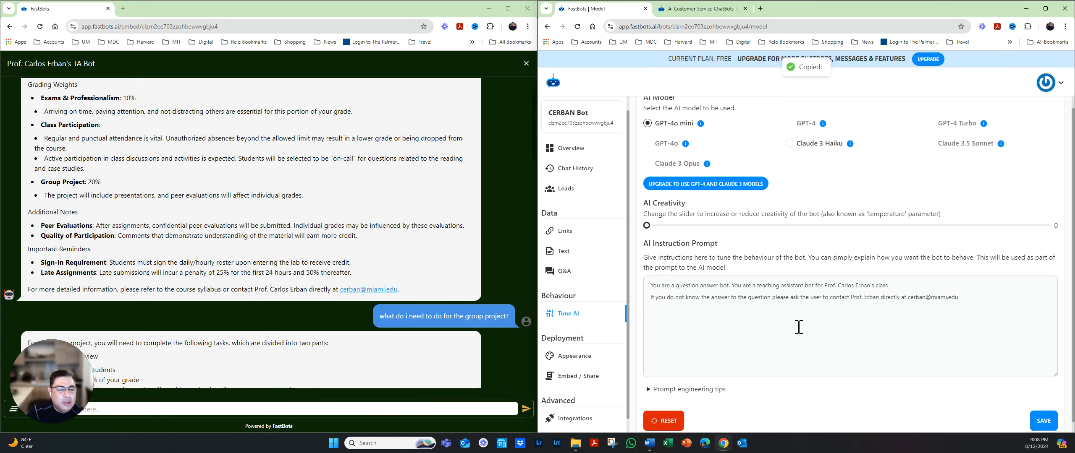
scroll(799, 328, down, 1)
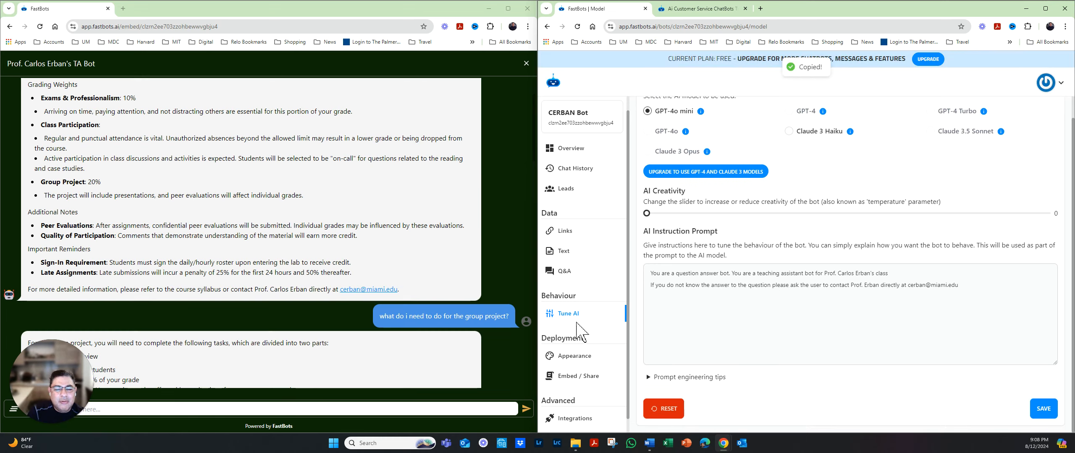
Open the Embed / Share page and review the sharing link, embed script and iframe code
click(569, 385)
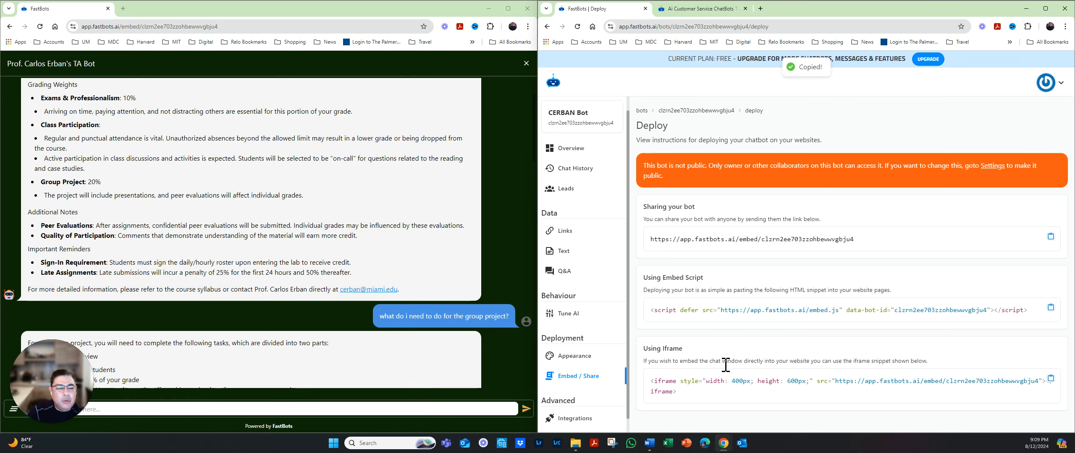
scroll(594, 336, up, 1)
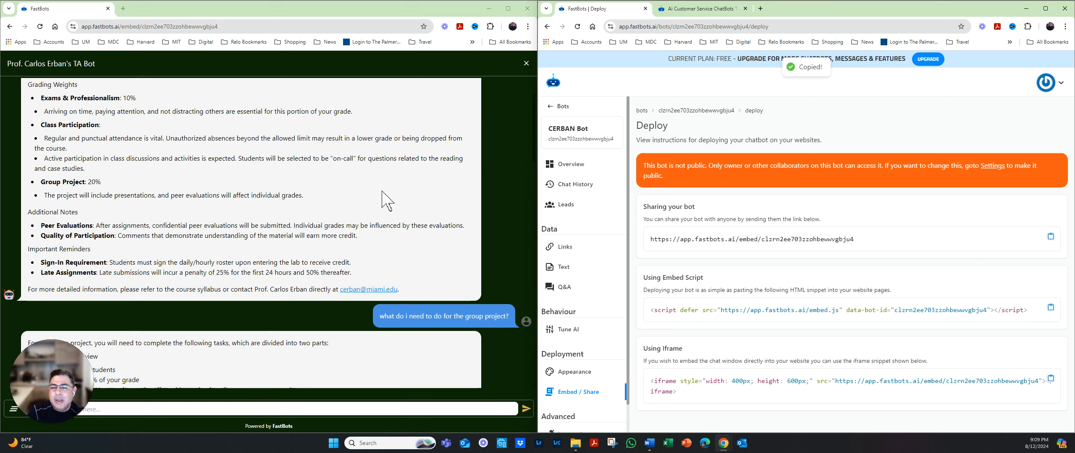
Skim the TA bot's earlier answers through to the required textbook question and return to the start of the conversation
scroll(428, 184, up, 2)
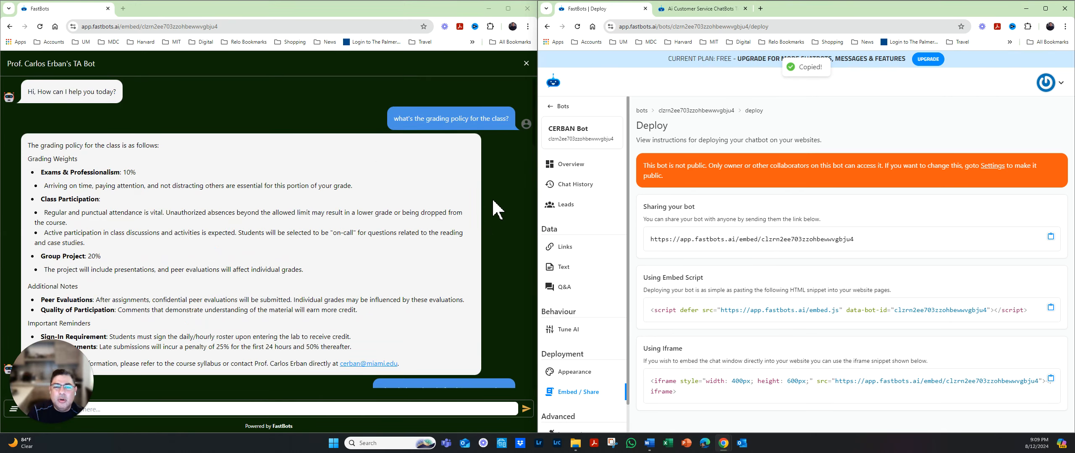
scroll(466, 252, down, 8)
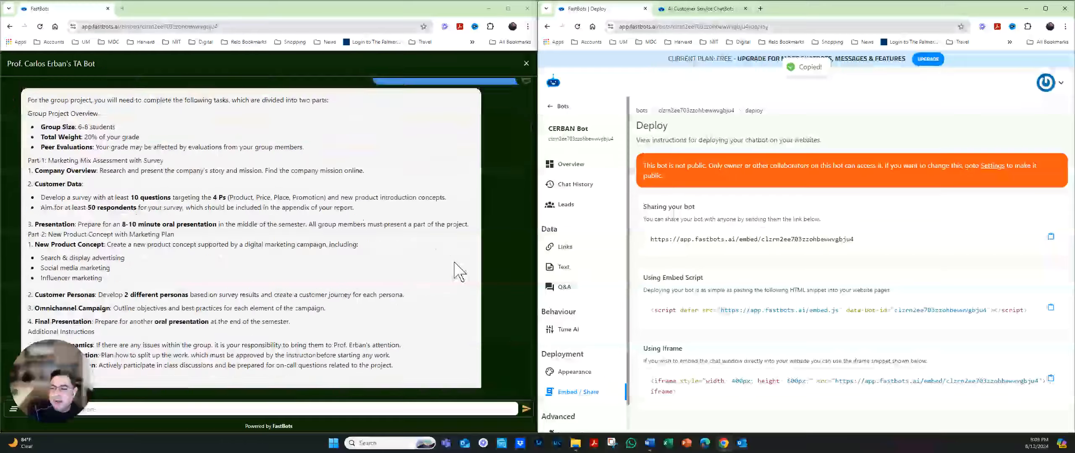
scroll(459, 272, down, 15)
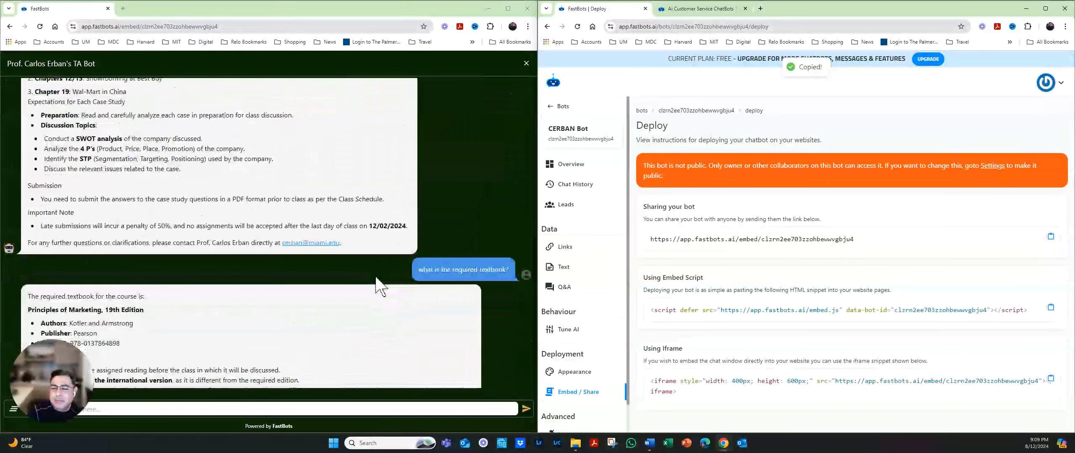
scroll(378, 281, up, 20)
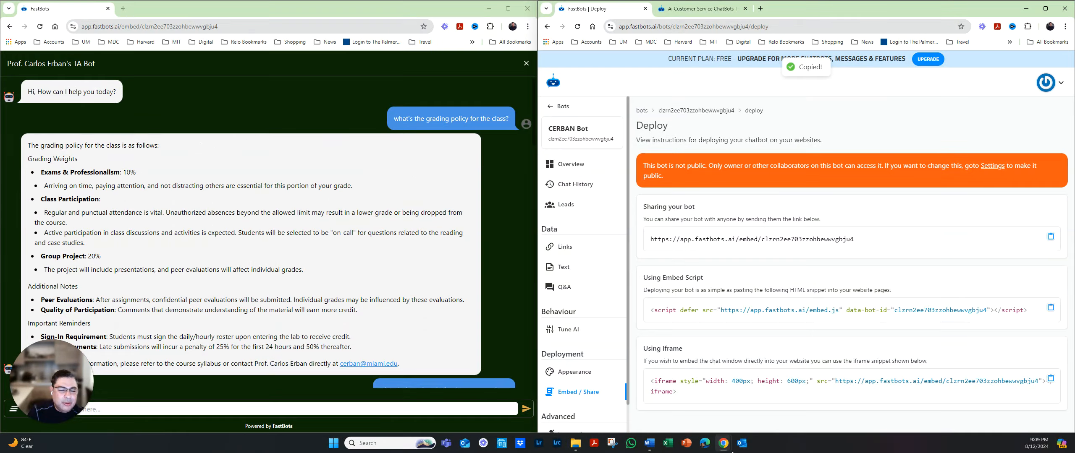
Switch to the syllabus document in Word and skim from the first page to the class schedule around Week 7
click(649, 445)
scroll(383, 225, down, 10)
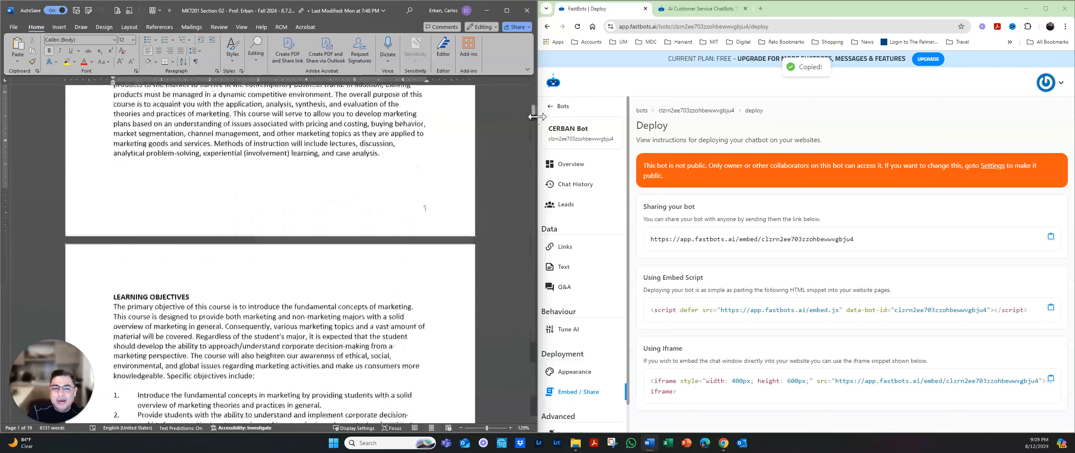
drag(532, 152, 525, 235)
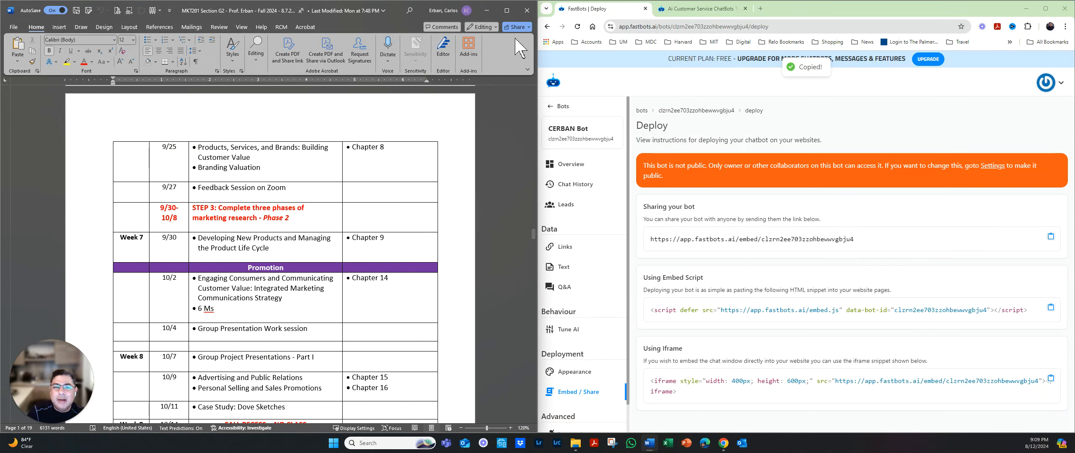
Glance at the fastbots.ai home page, return to the Deploy page, and minimise the syllabus to get back to the chat
click(680, 10)
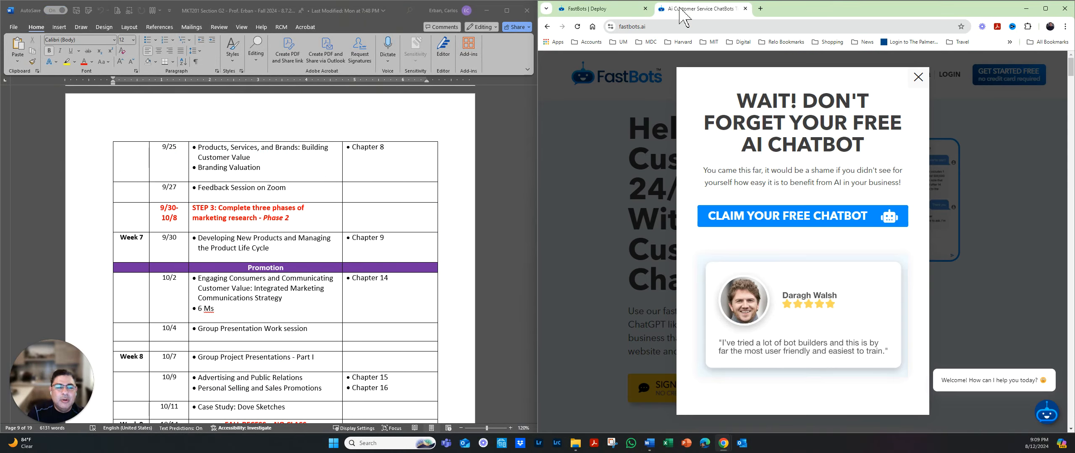
click(592, 12)
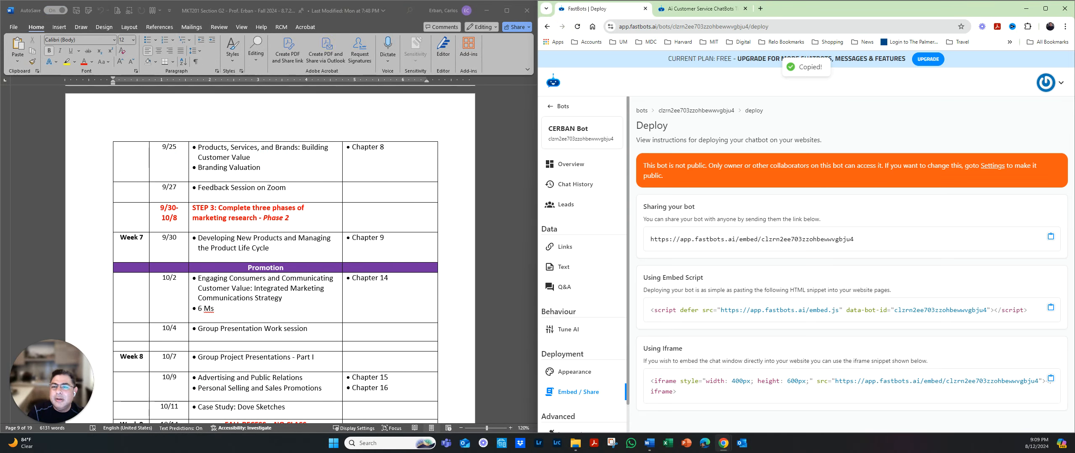
click(487, 14)
click(486, 11)
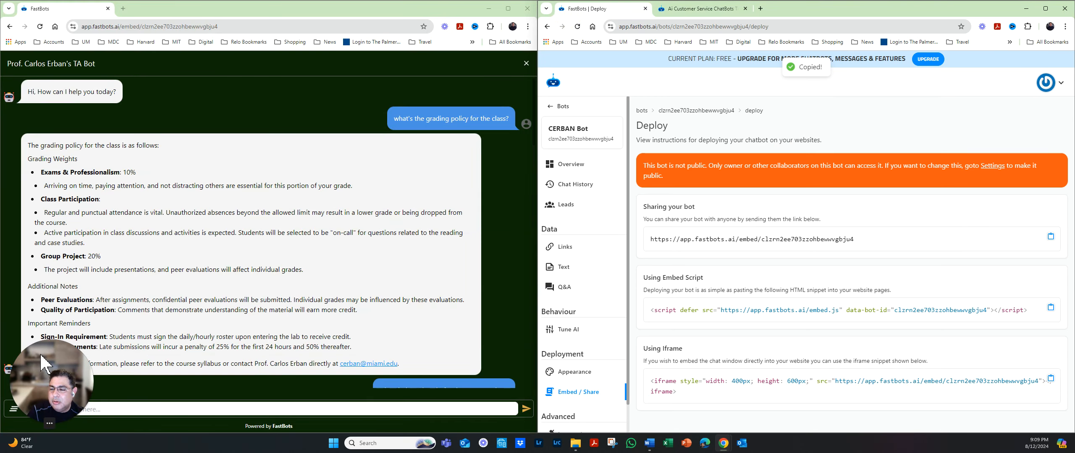
Ask the TA bot "when are the holidays?" and read its answer
click(73, 409)
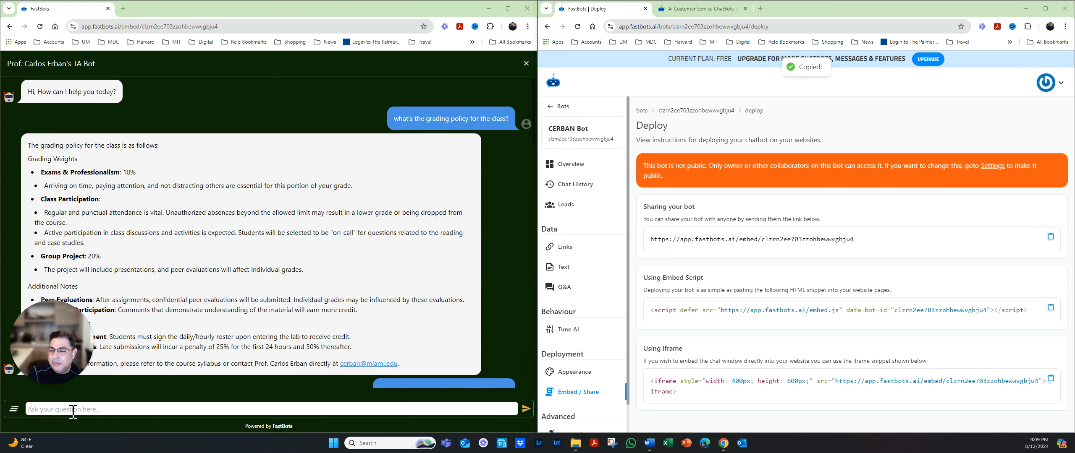
text(whe)
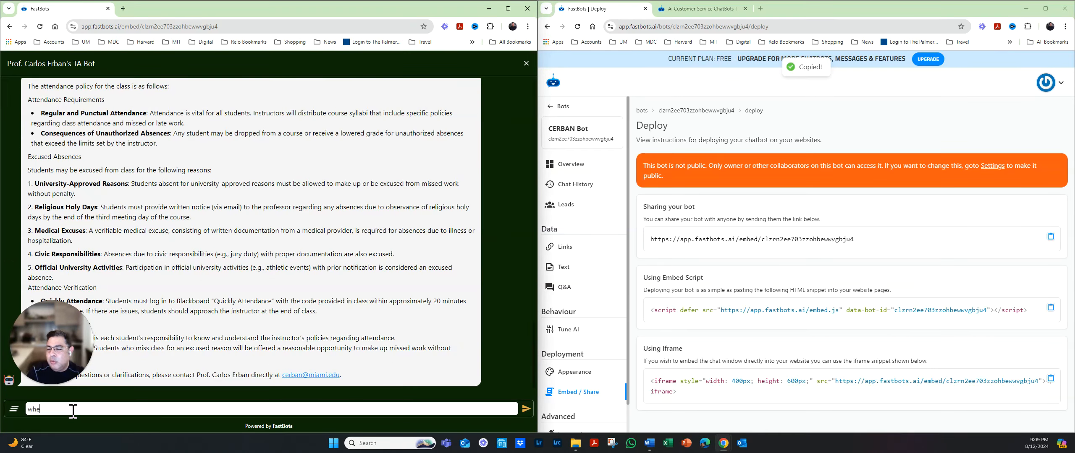
text(n are the holidays?)
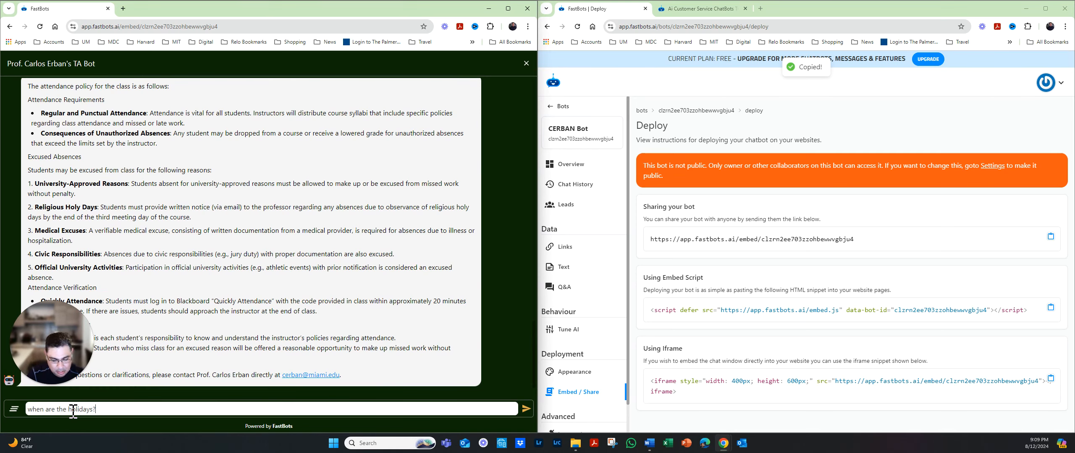
key(Return)
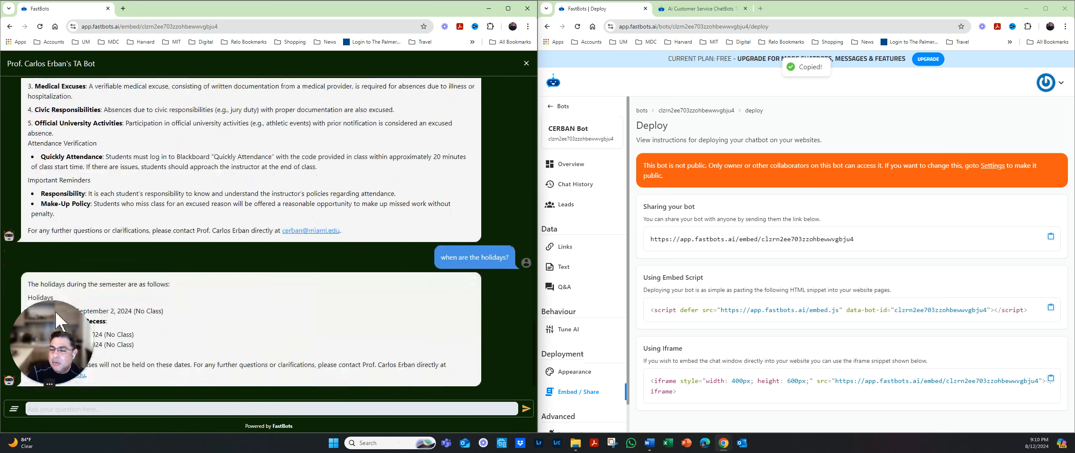
drag(53, 314, 460, 314)
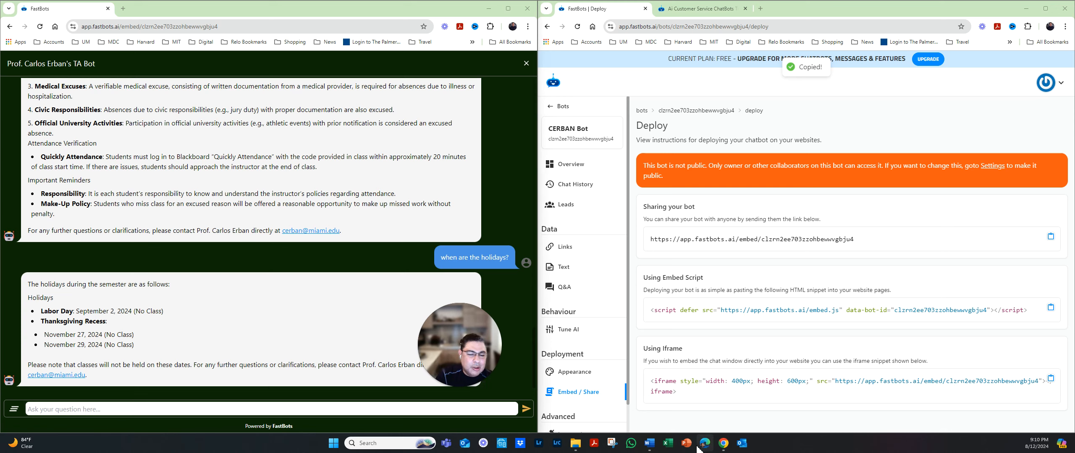
Switch to the syllabus document in Word and skim from the Week 7 schedule to the Marketing Research Studies semester calendar
click(649, 444)
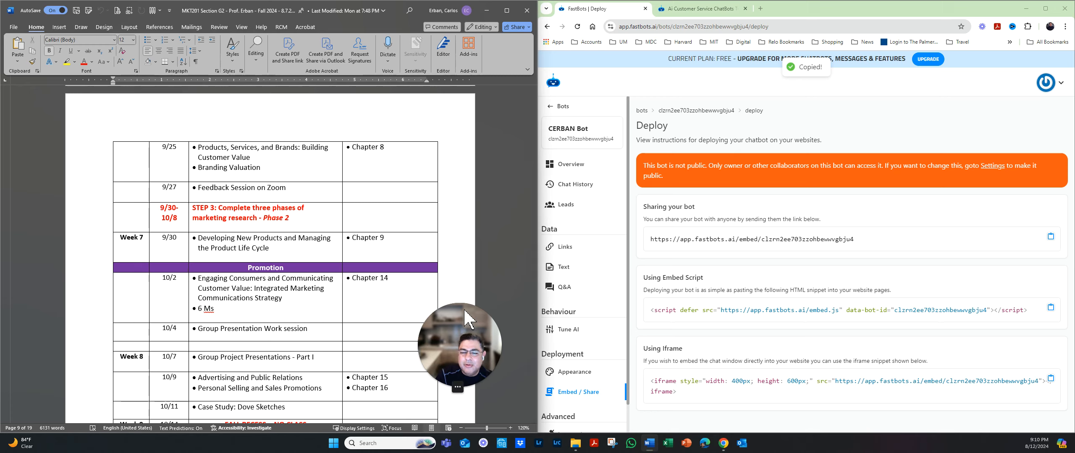
drag(465, 312, 513, 345)
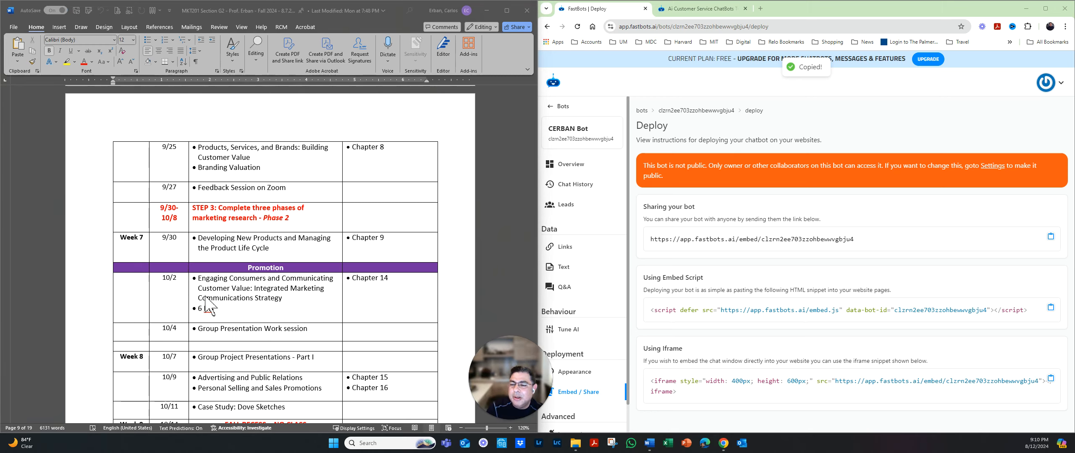
scroll(206, 306, down, 10)
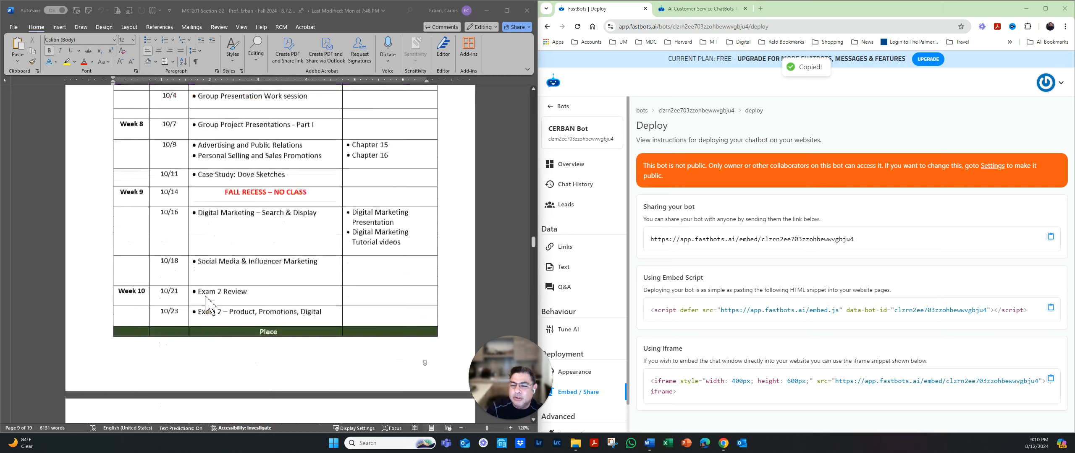
scroll(285, 327, down, 10)
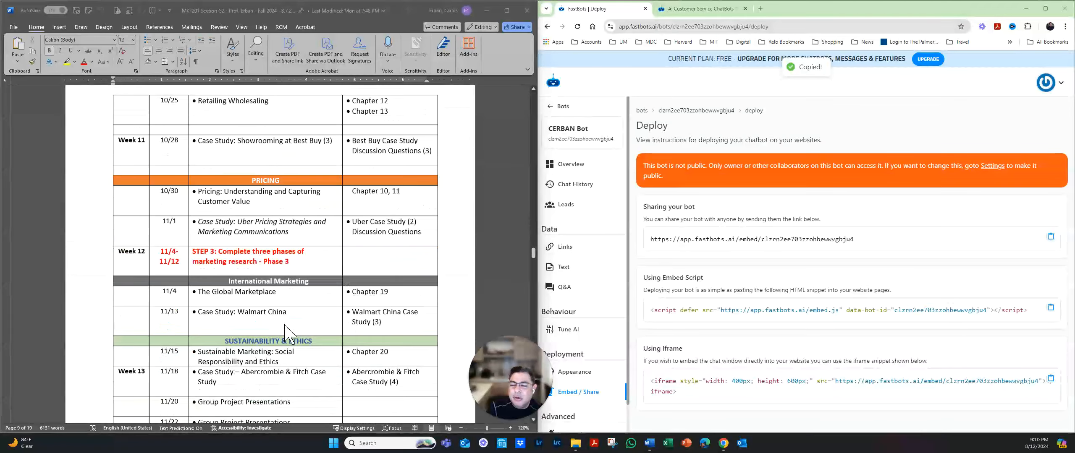
scroll(285, 325, down, 10)
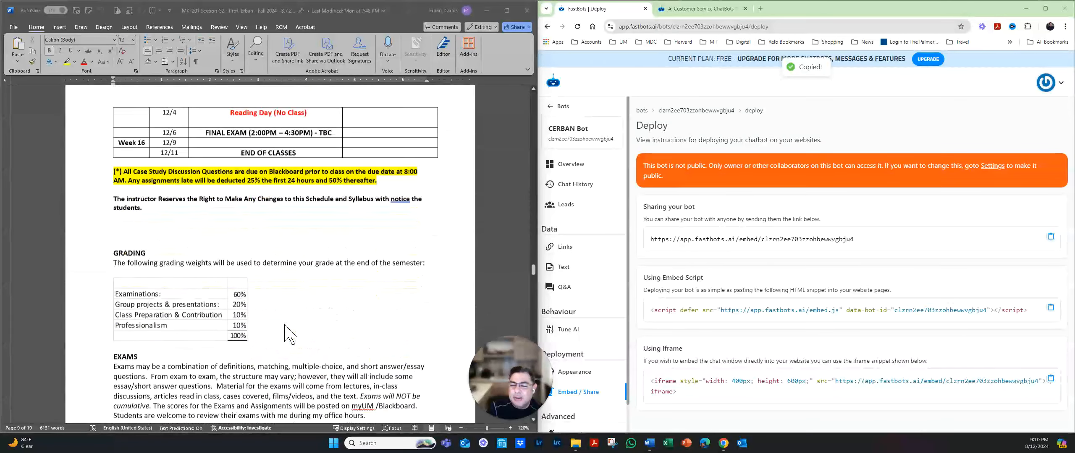
scroll(286, 334, down, 10)
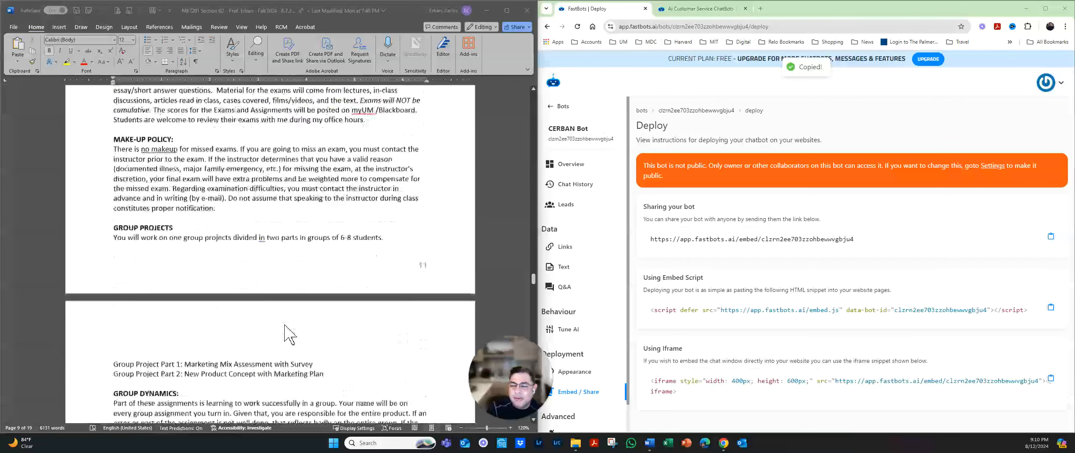
scroll(286, 334, down, 10)
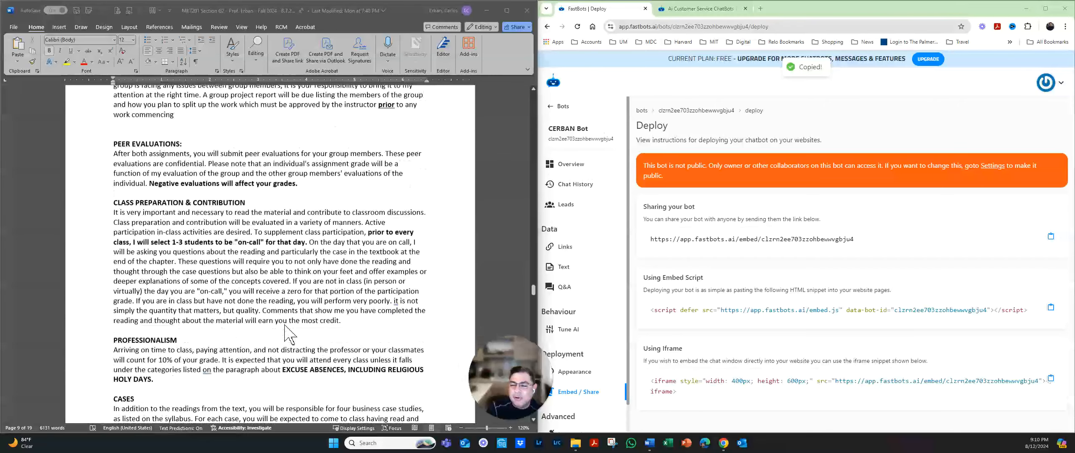
scroll(285, 334, down, 10)
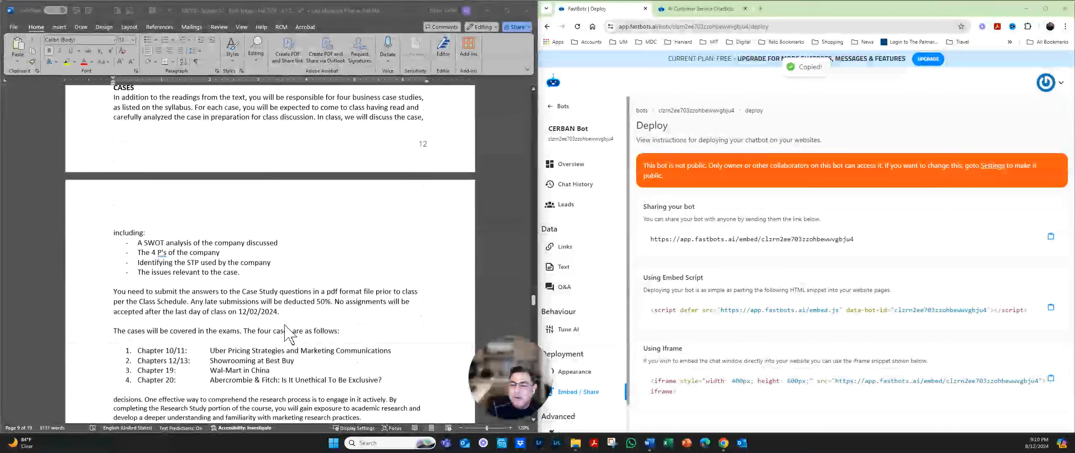
scroll(285, 333, down, 10)
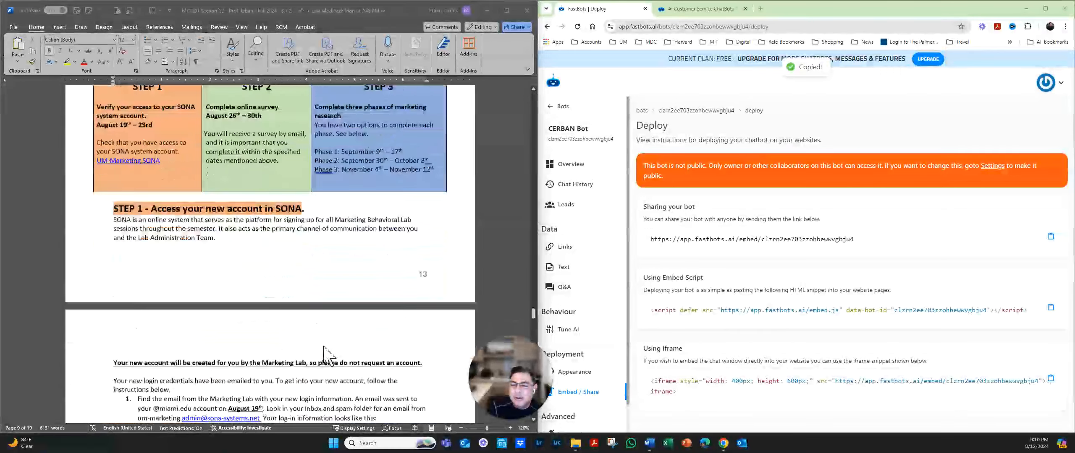
scroll(324, 348, down, 3)
scroll(324, 348, up, 5)
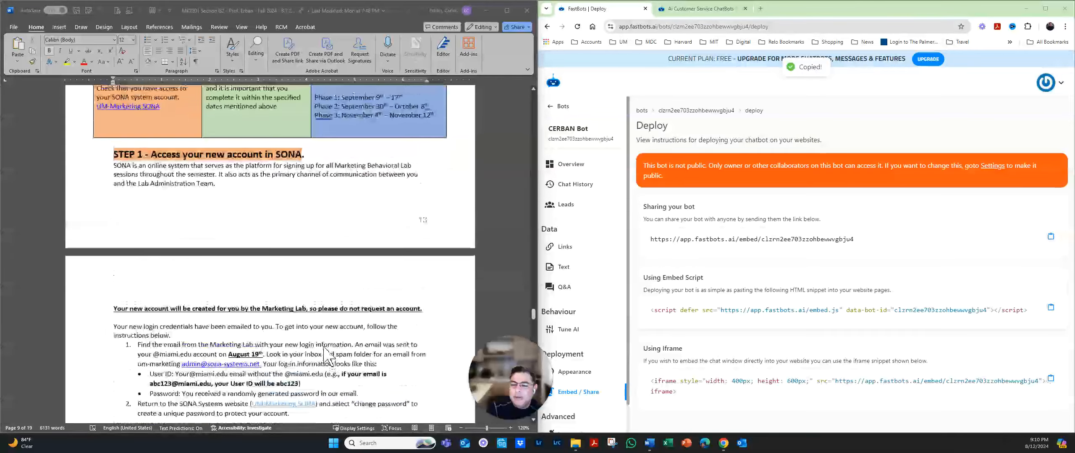
scroll(325, 357, up, 5)
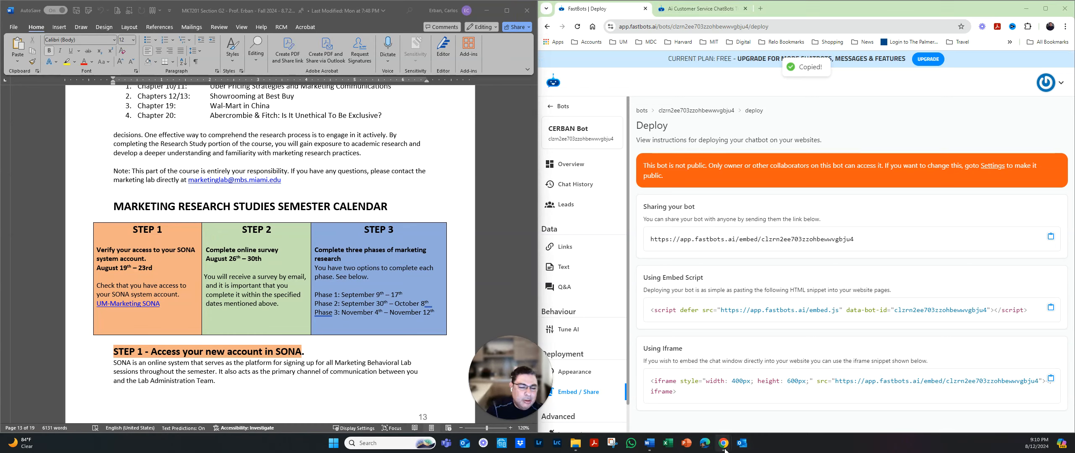
Return to the TA bot chat in Chrome and ask "when is step 1 for the marketing lab?"
mouse_move(724, 448)
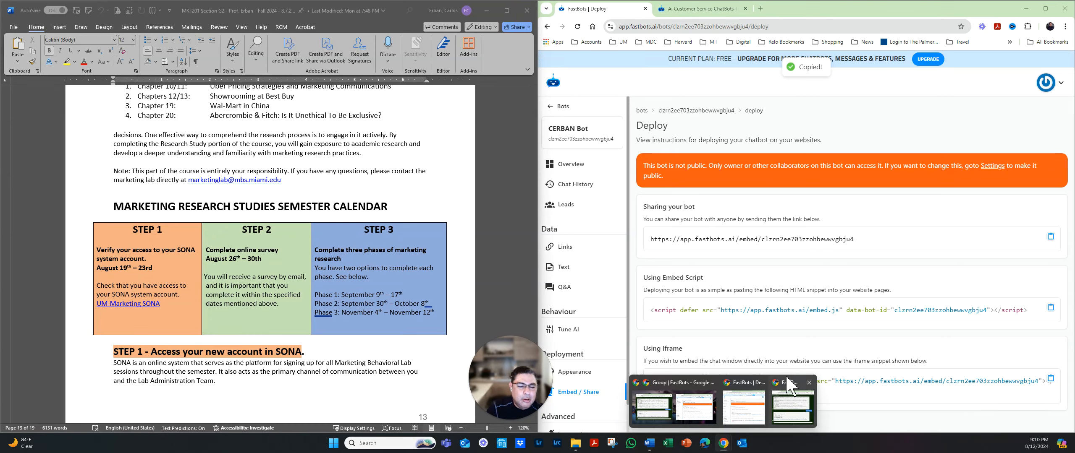
click(790, 395)
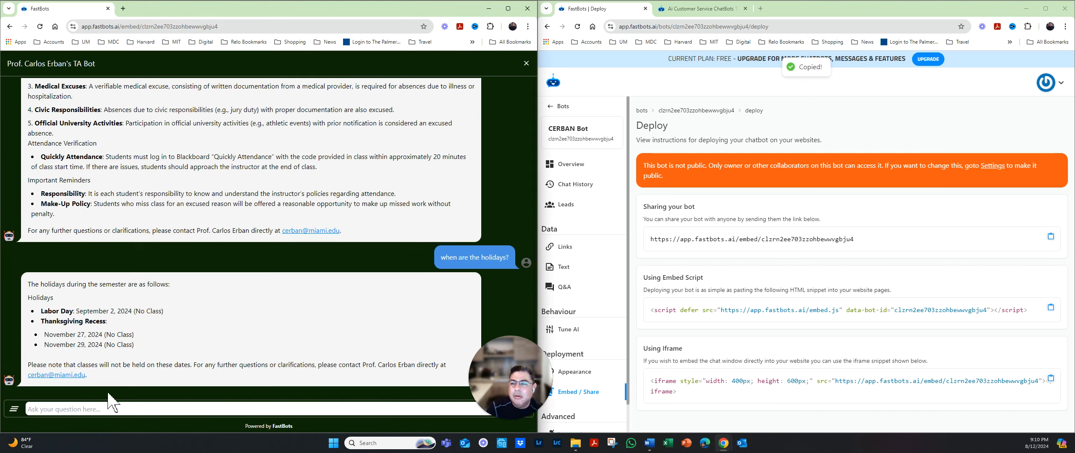
text(w)
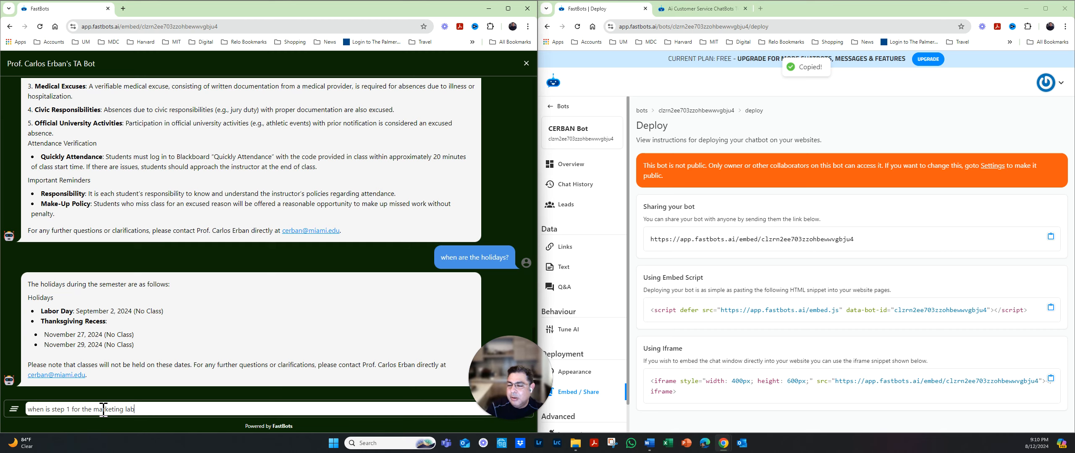
key(Return)
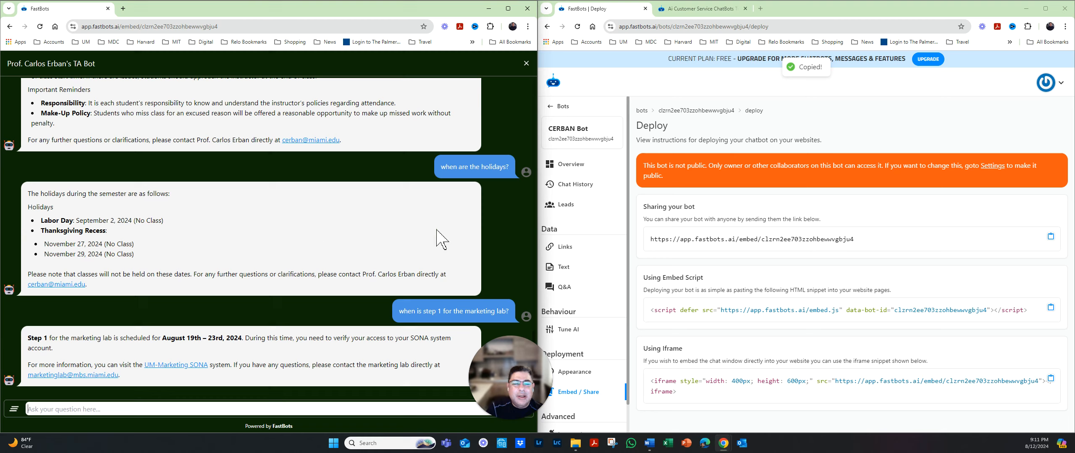
Open the Overview page of CERBAN Bot
click(571, 169)
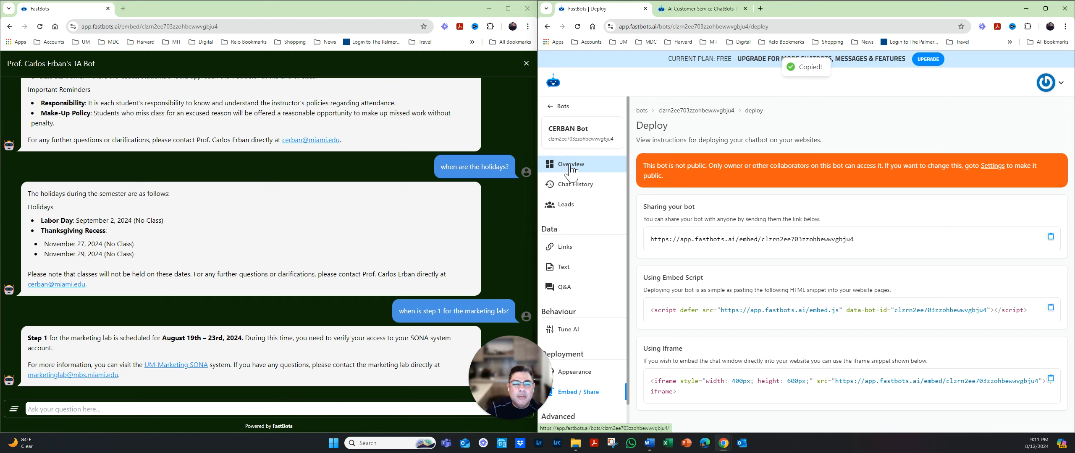